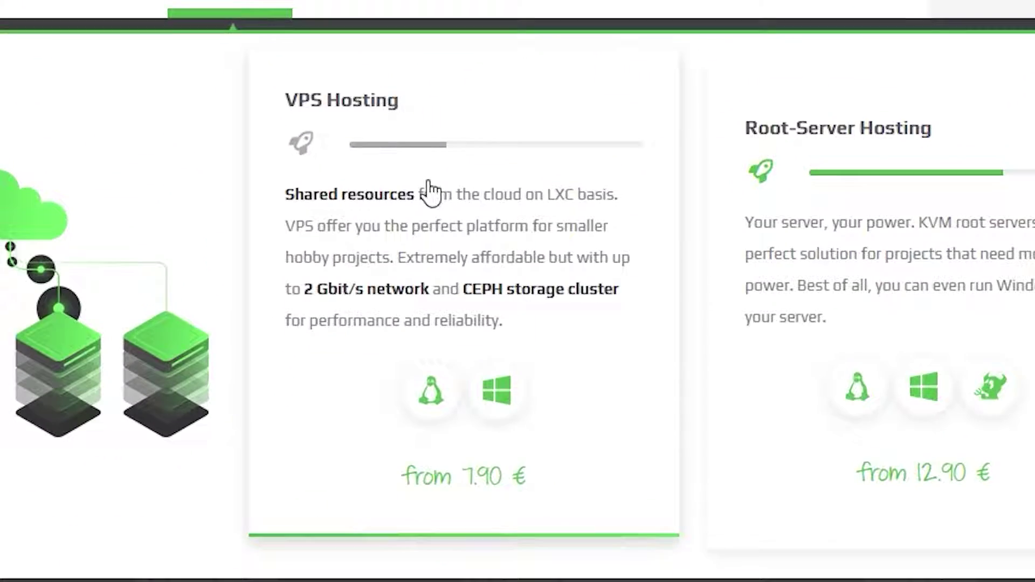
# Open the Windows VPS Hosting offer and scroll through its Windows 2019 configurator.
pyautogui.click(428, 191)
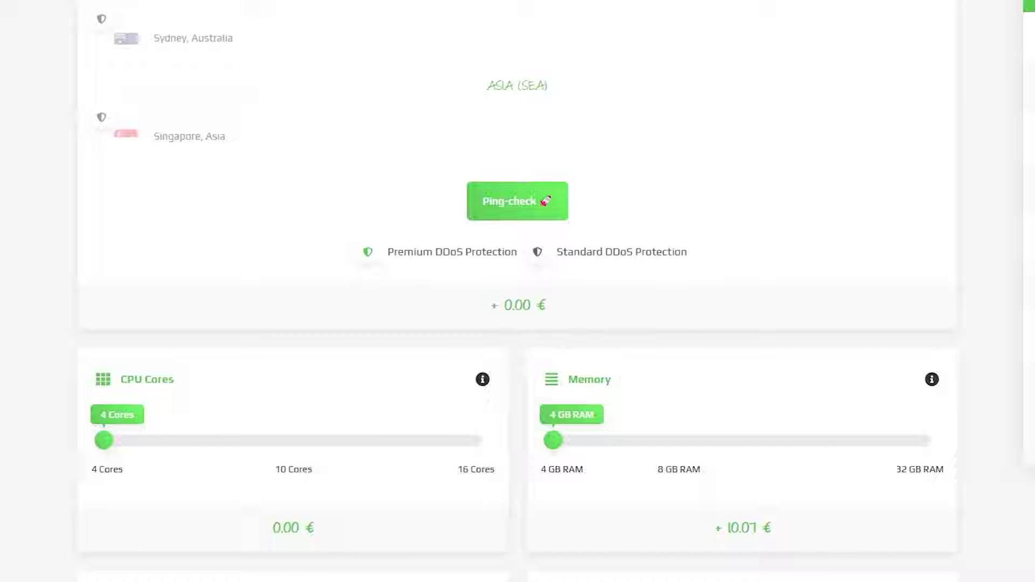
pyautogui.scroll(-6, 518, 291)
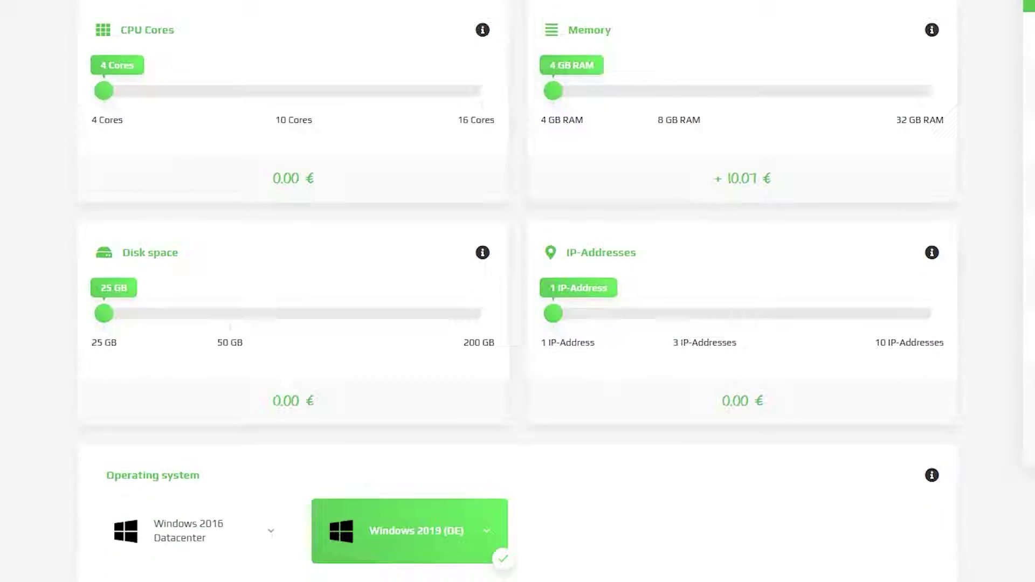
pyautogui.scroll(-5, 518, 291)
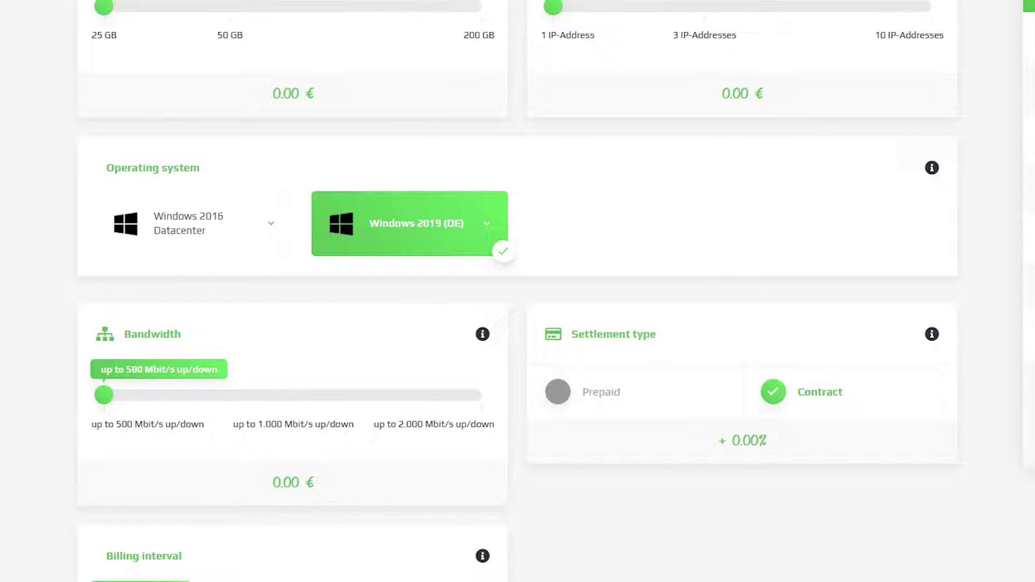
# Choose ZAP Coins payment, accept the terms, redeem the 50% voucher and buy for 5.04 €.
pyautogui.scroll(-4, 517, 291)
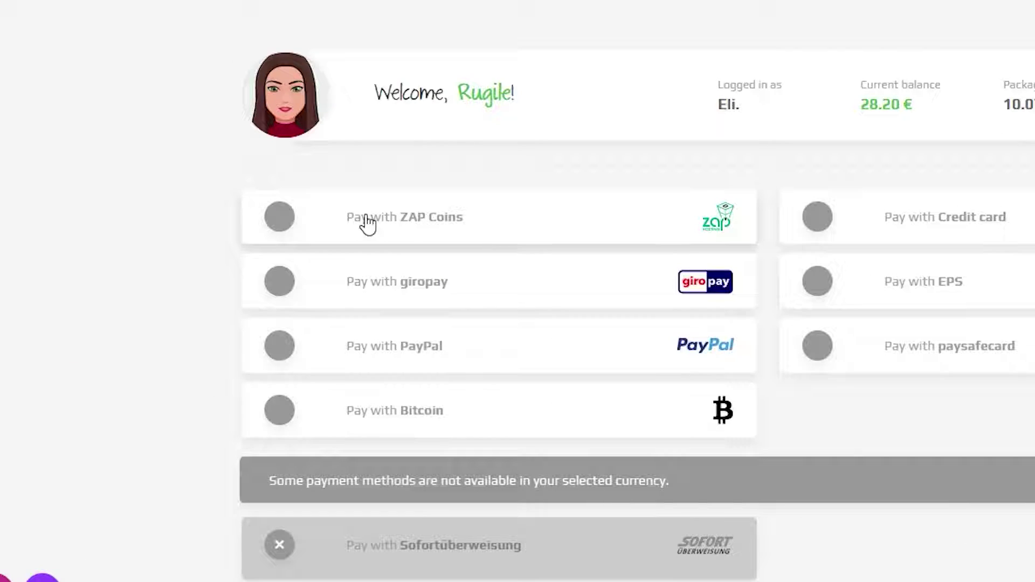
pyautogui.click(368, 223)
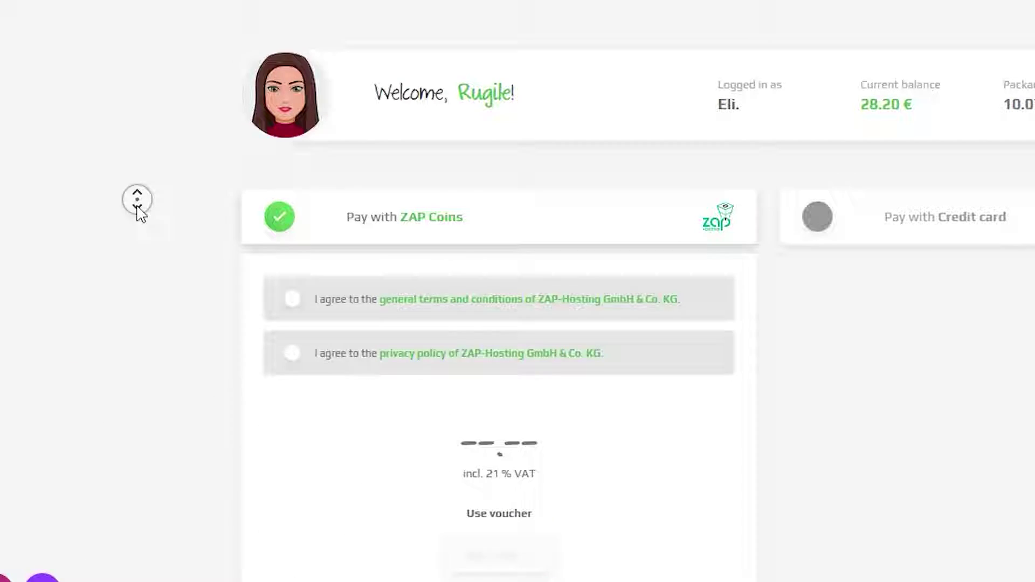
pyautogui.scroll(-3, 139, 215)
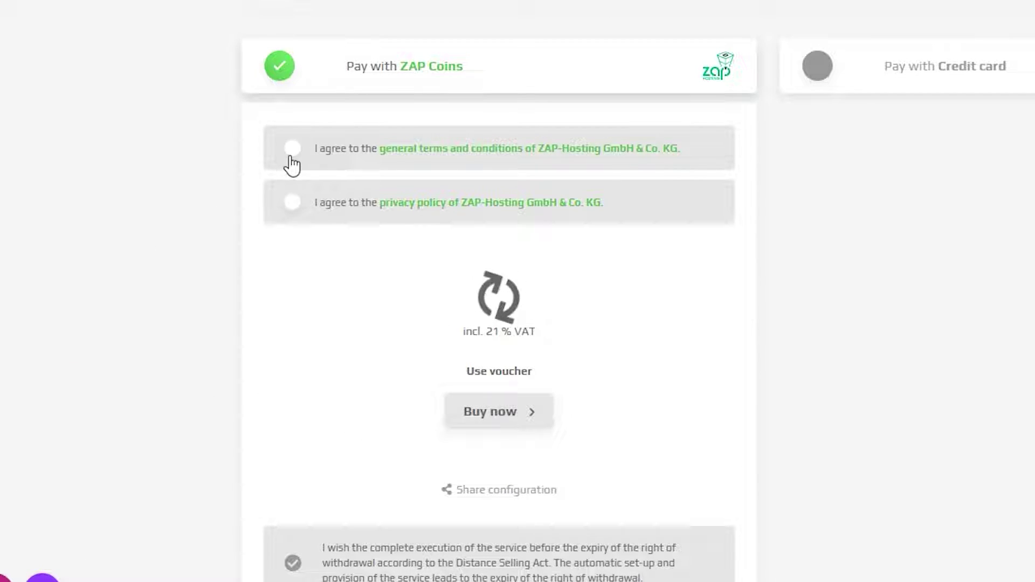
pyautogui.click(291, 157)
pyautogui.click(497, 360)
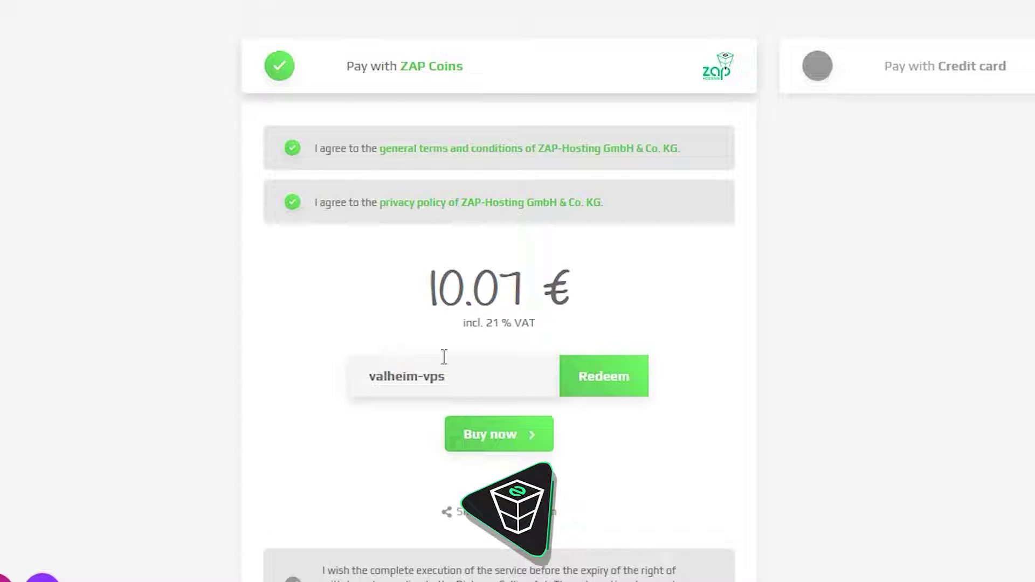
pyautogui.click(605, 390)
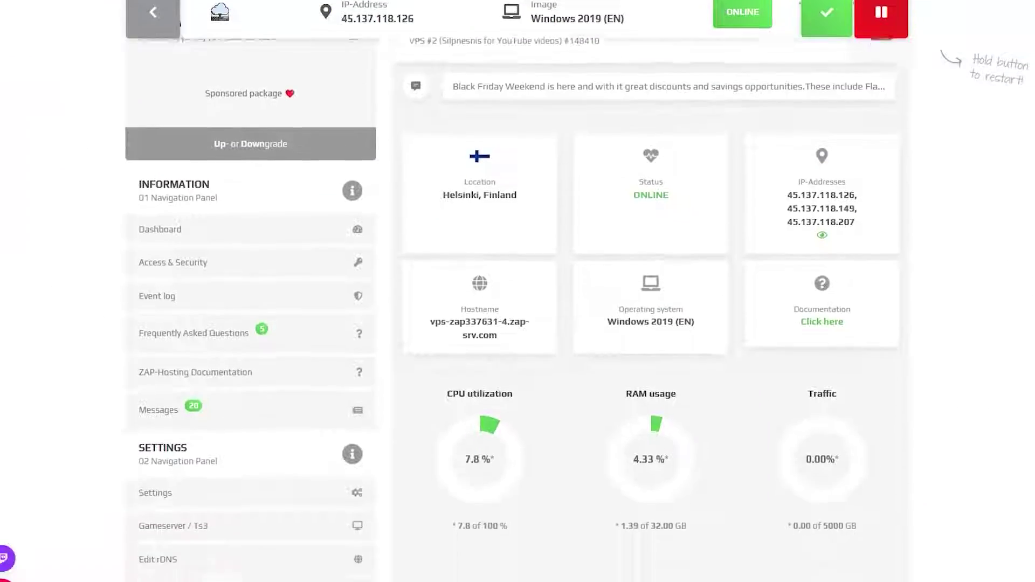
# Save a new Administrator password in the VPS settings, then bring up copy options for the server IP.
pyautogui.scroll(-4, 647, 324)
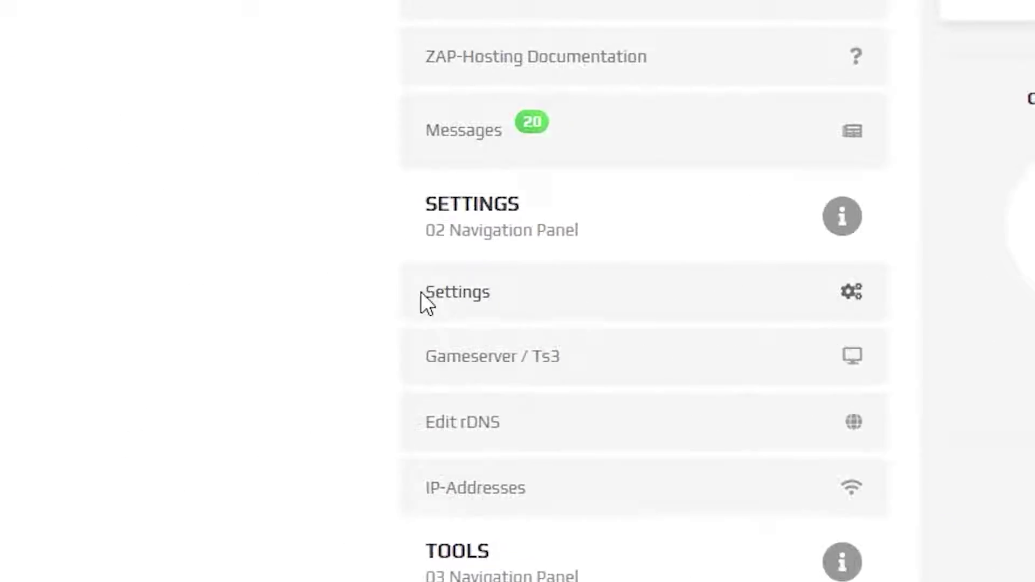
pyautogui.click(422, 295)
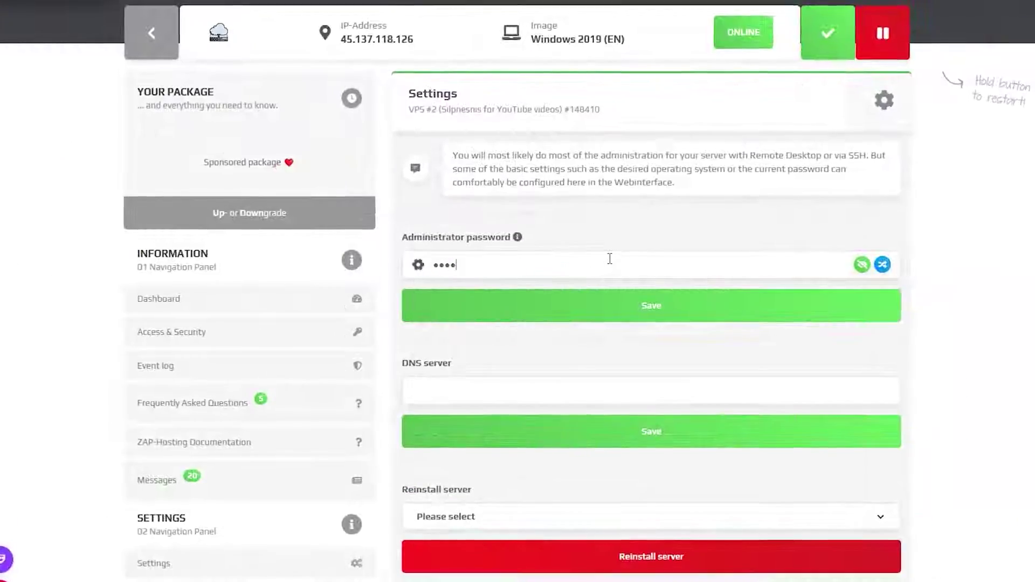
pyautogui.write('******')
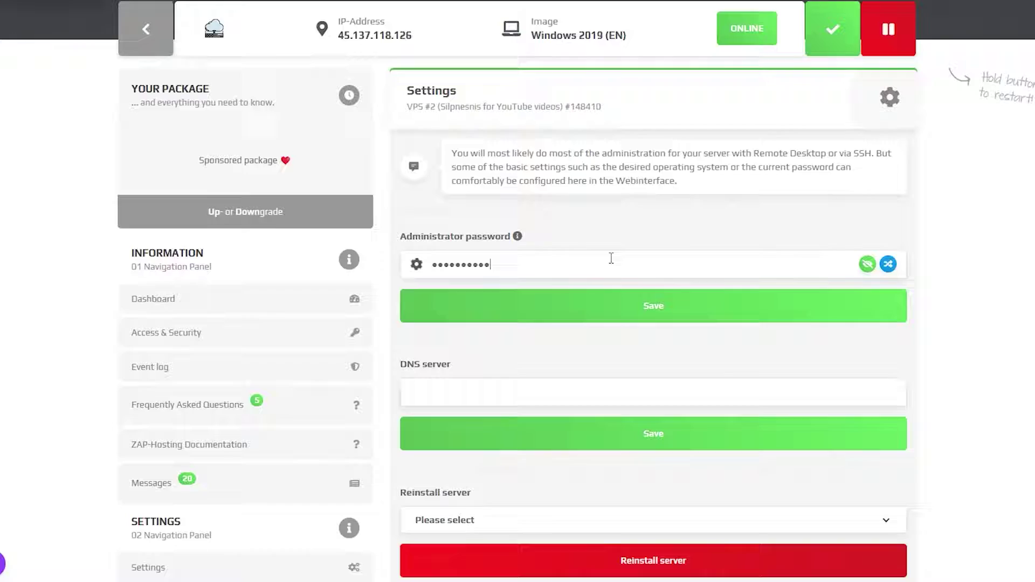
pyautogui.write('**')
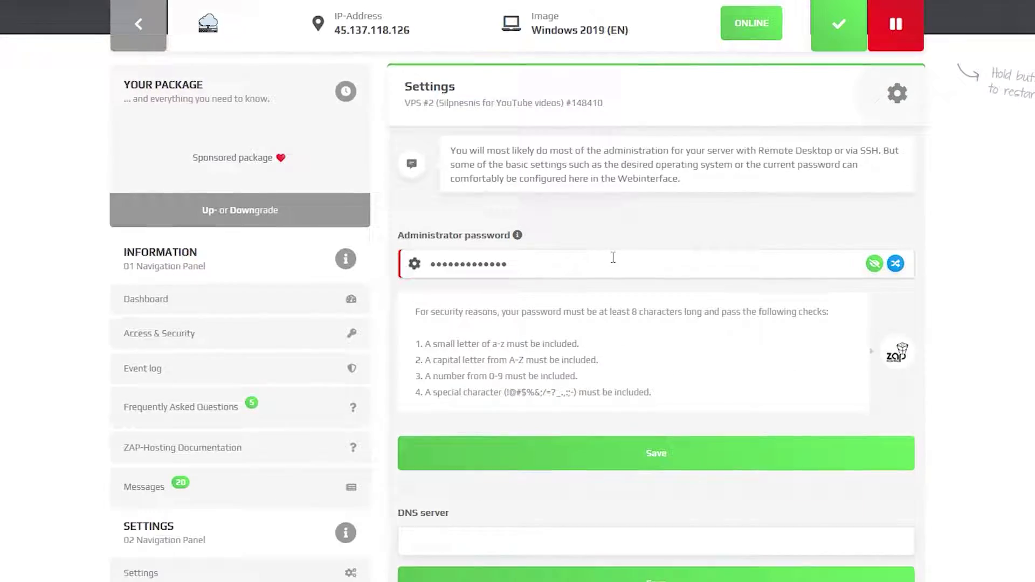
pyautogui.write('*')
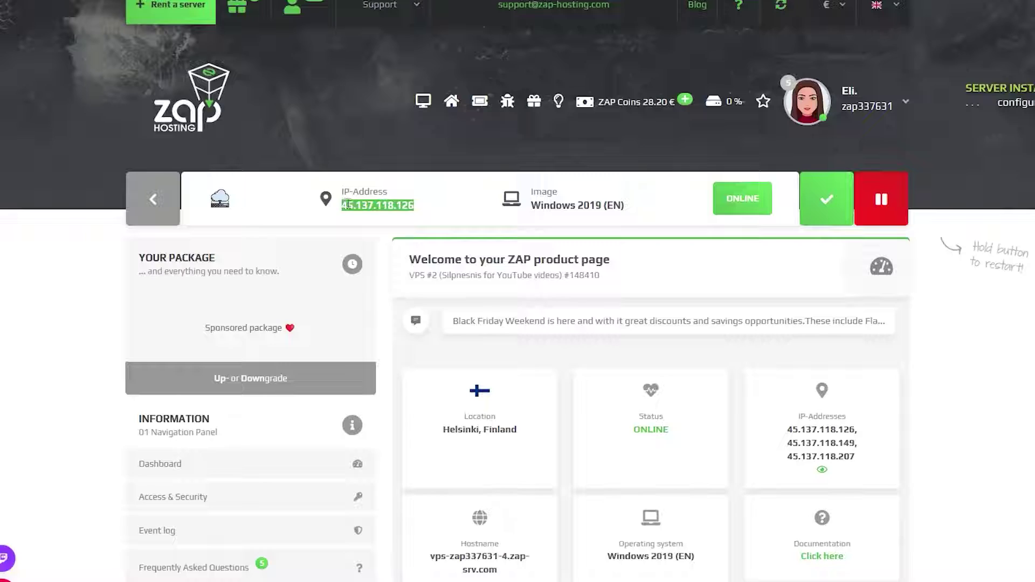
pyautogui.rightClick(348, 205)
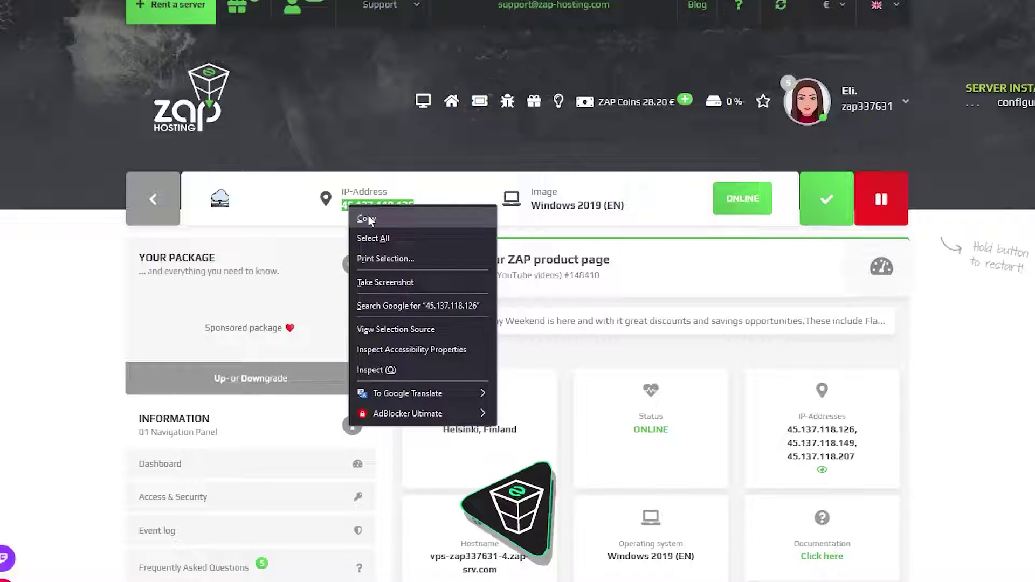
# Connect via Remote Desktop to 45.137.118.126 as Administrator with the new password.
pyautogui.click(368, 215)
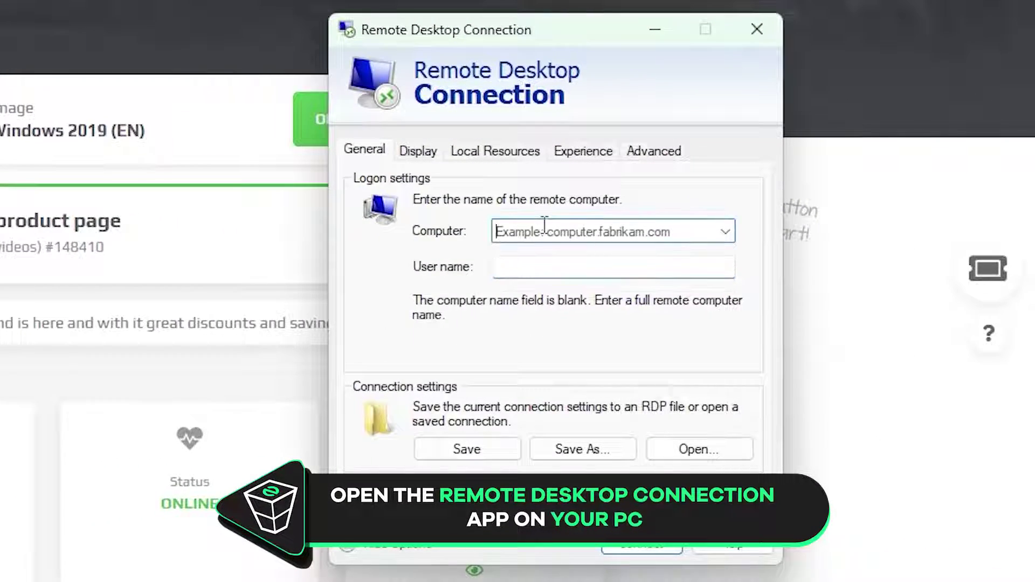
pyautogui.rightClick(588, 229)
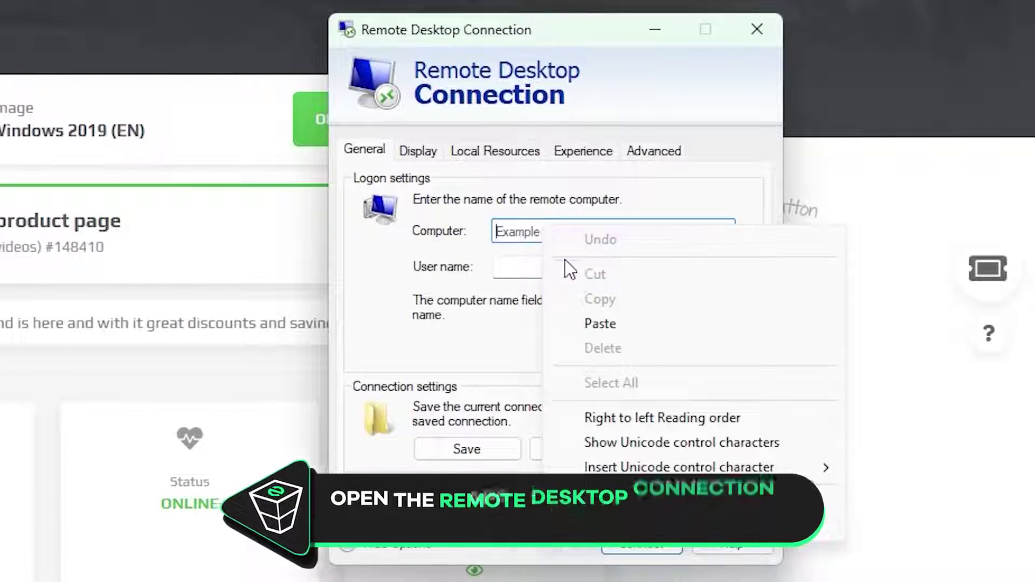
pyautogui.click(598, 324)
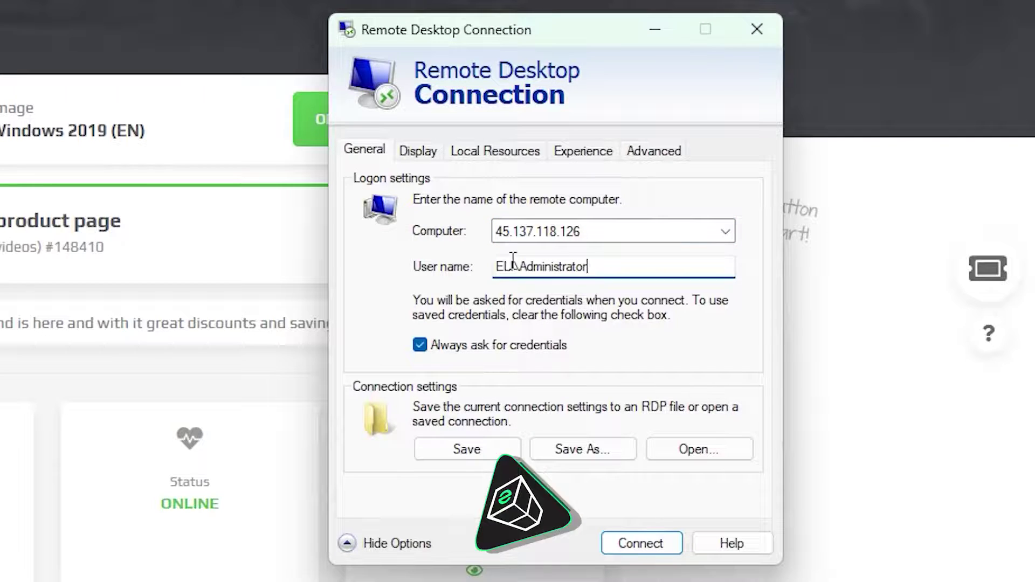
pyautogui.moveTo(519, 264); pyautogui.dragTo(473, 265)
pyautogui.press('BackSpace')
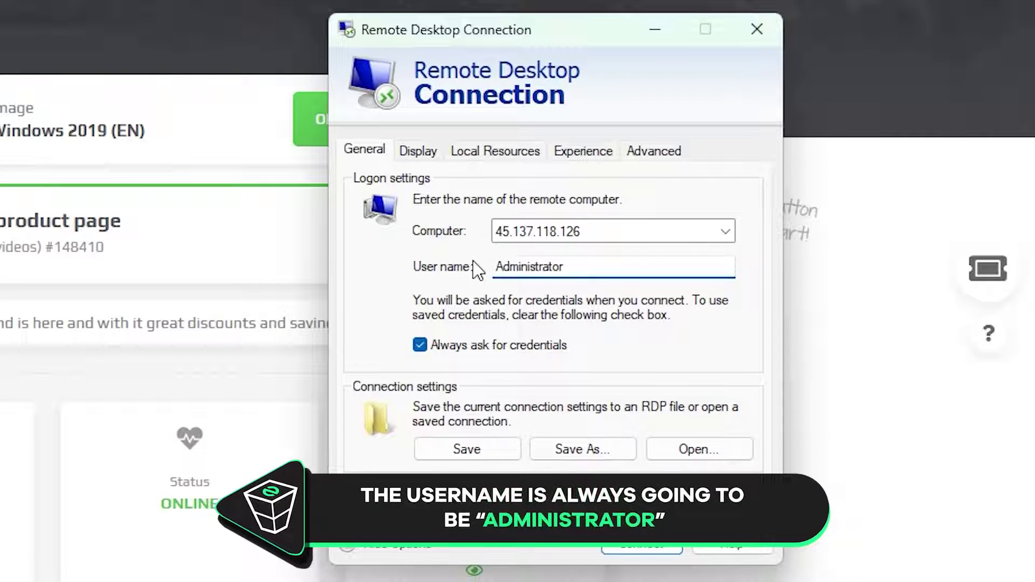
pyautogui.click(641, 545)
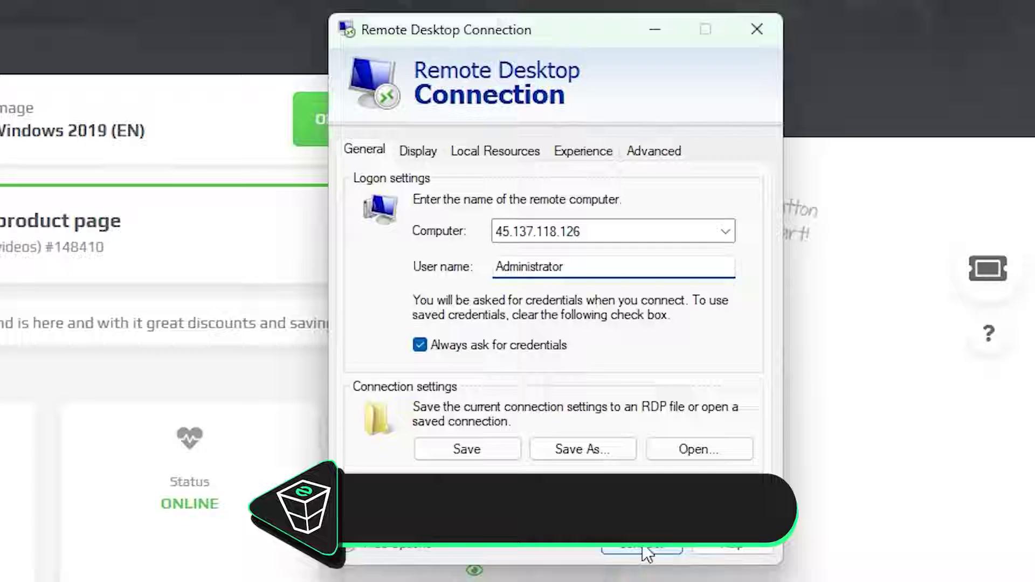
pyautogui.write('***')
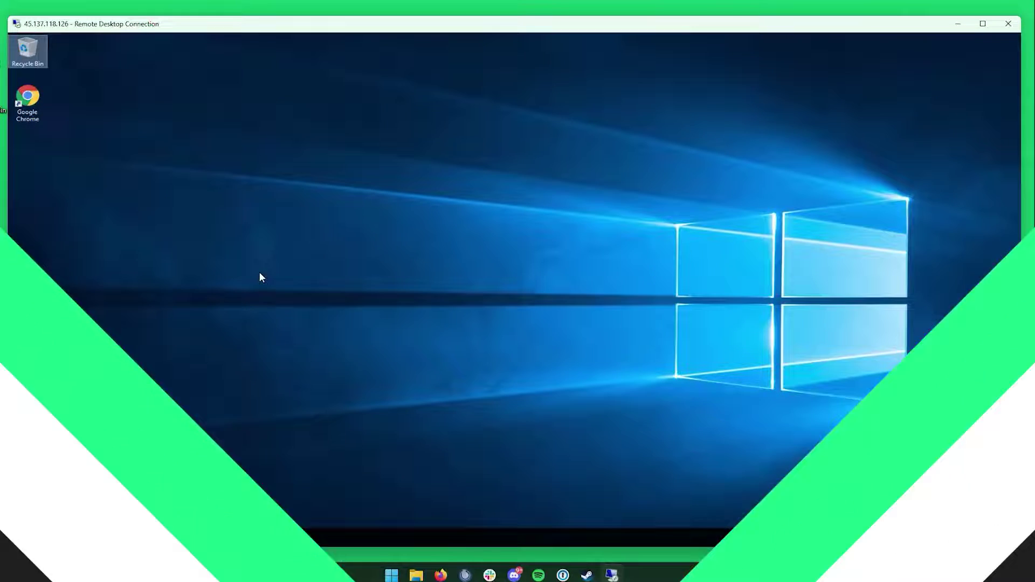
# Create a new folder on the remote desktop and start naming it 'Valheim Server'.
pyautogui.rightClick(259, 273)
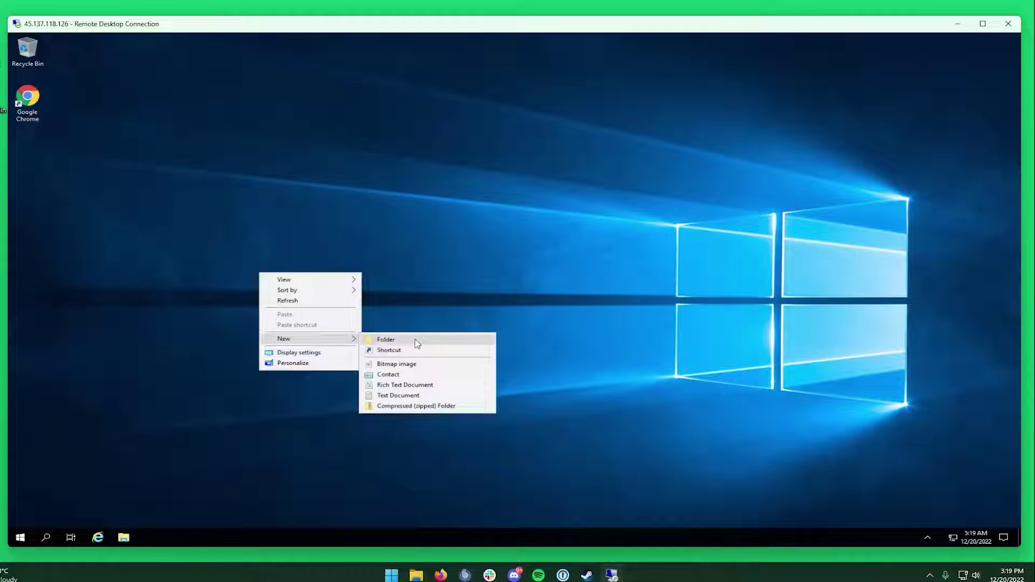
pyautogui.click(416, 341)
pyautogui.write('Valheim Server')
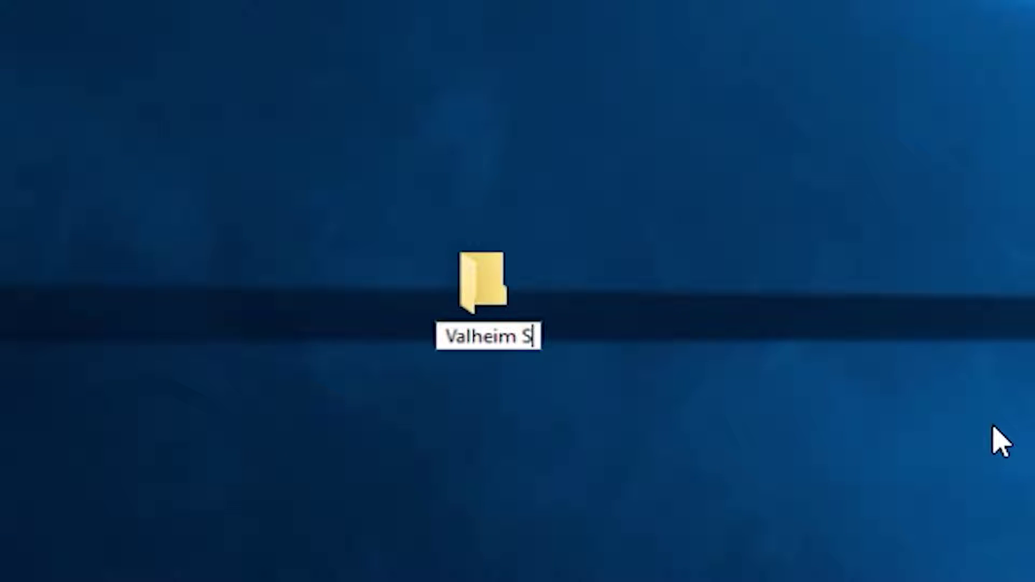
# Confirm the 'Valheim Server' folder name and download SteamCMD for Windows from the Valve Developer wiki.
pyautogui.press('Return')
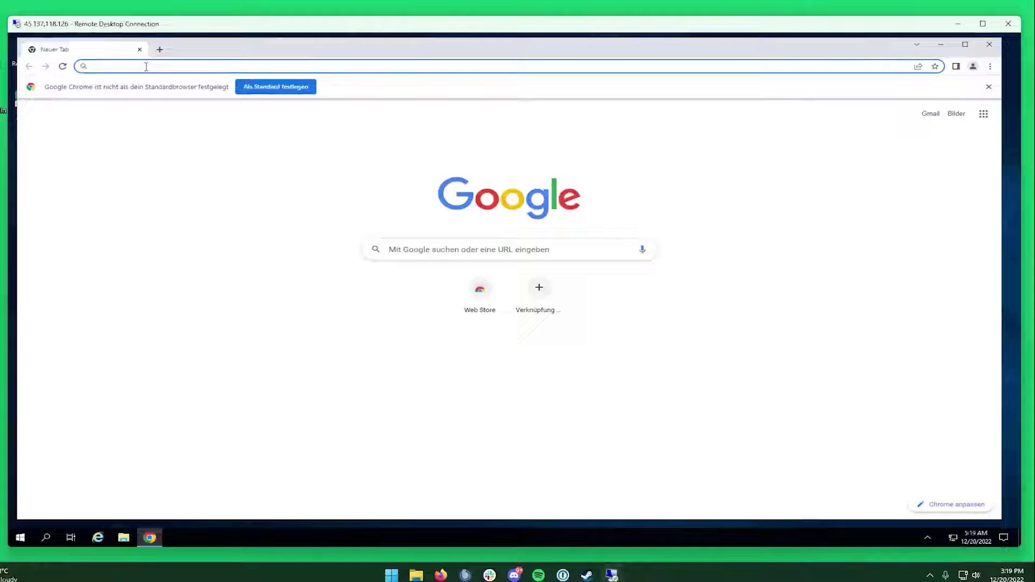
pyautogui.rightClick(144, 66)
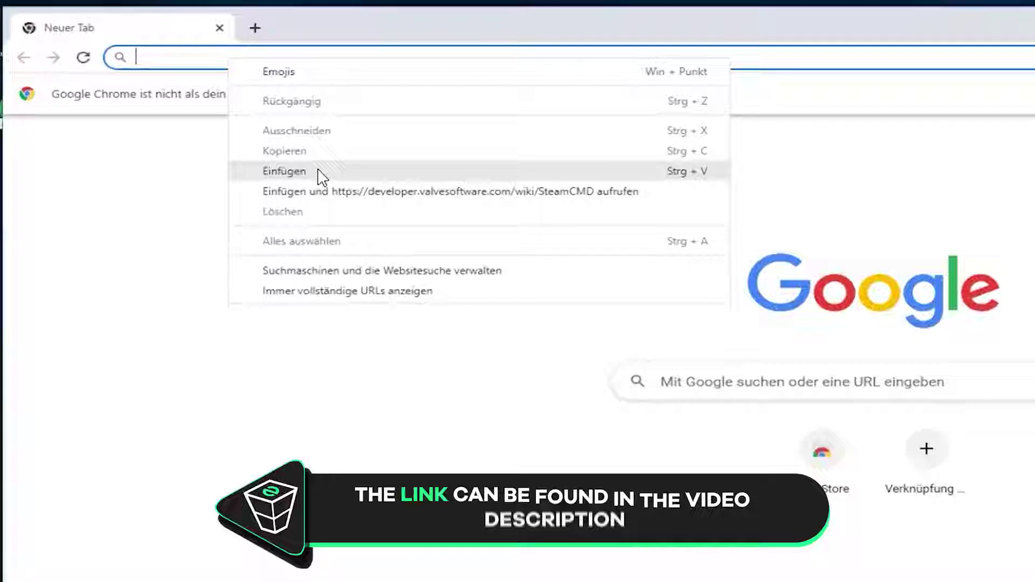
pyautogui.click(191, 131)
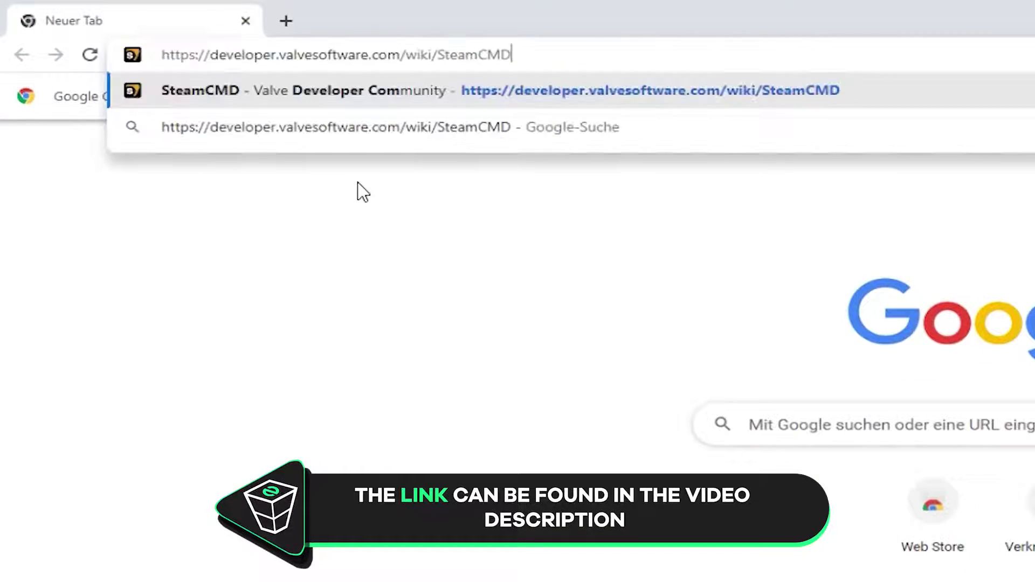
pyautogui.click(432, 97)
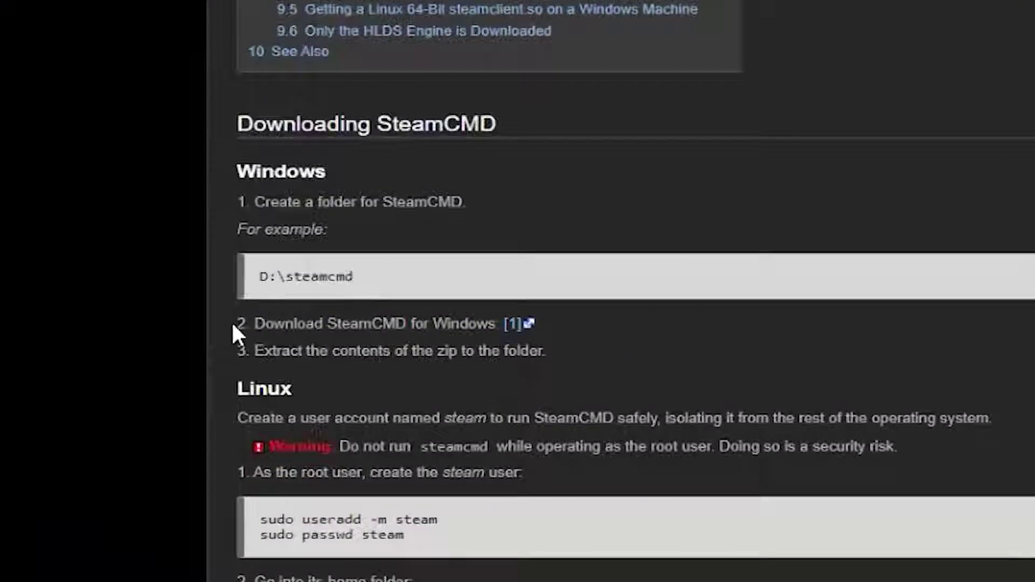
pyautogui.moveTo(135, 358); pyautogui.dragTo(228, 356)
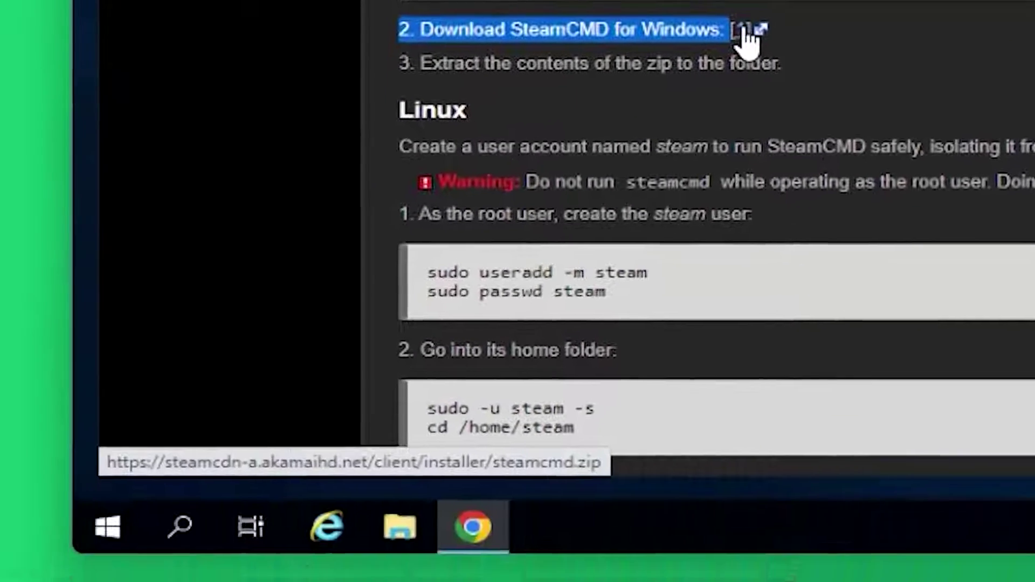
pyautogui.click(625, 308)
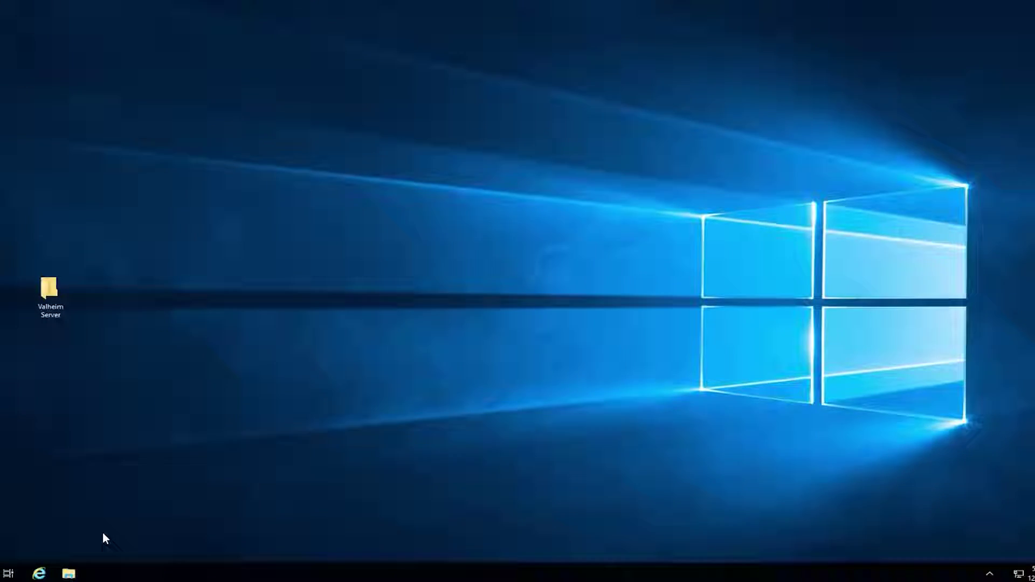
# Copy steamcmd.exe from the downloaded zip into the desktop Valheim Server folder and open that folder.
pyautogui.click(68, 573)
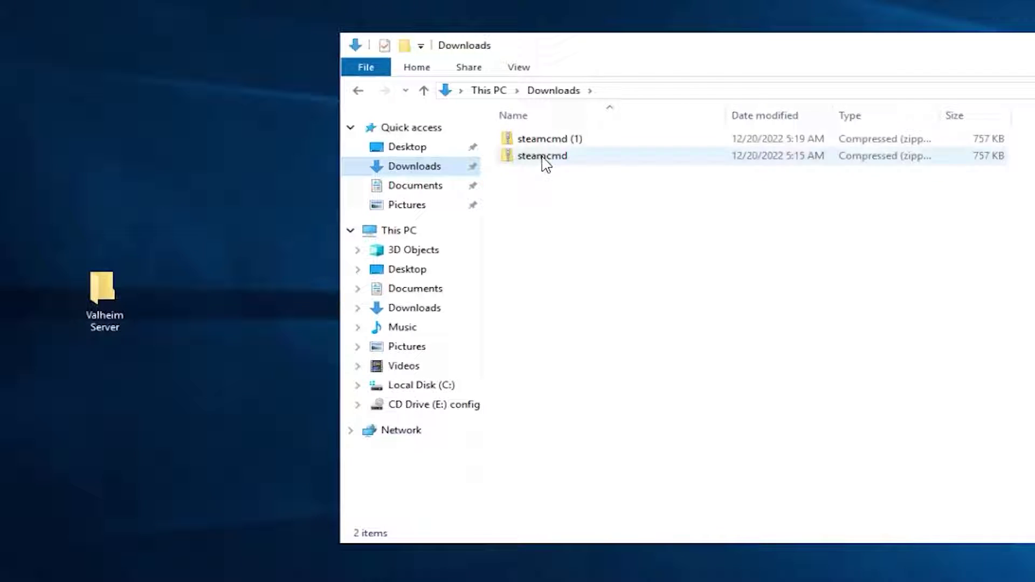
pyautogui.doubleClick(543, 156)
pyautogui.moveTo(546, 143); pyautogui.dragTo(100, 302)
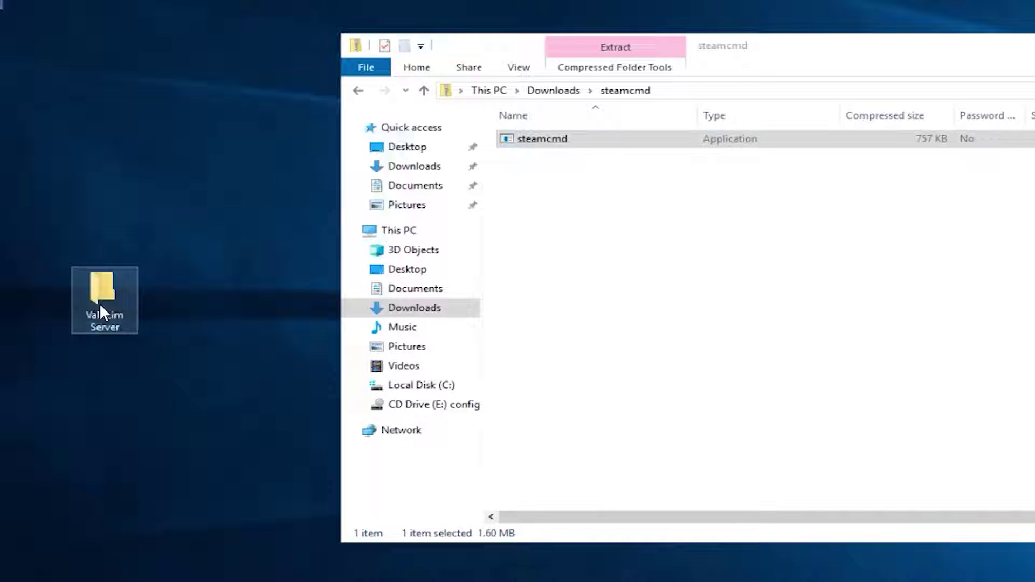
pyautogui.doubleClick(132, 300)
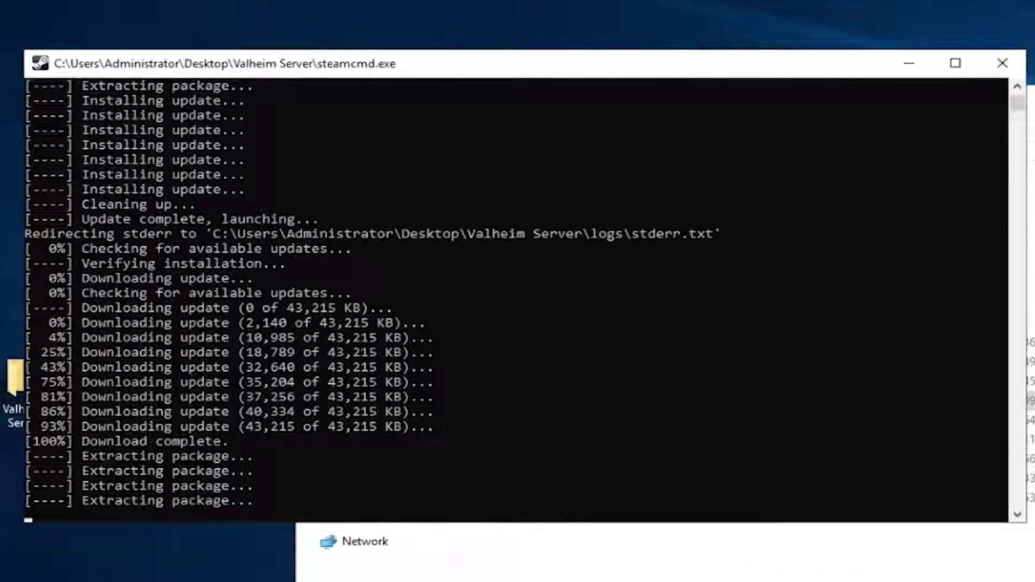
# Run 'login anonymous' and 'app_update 896660' in SteamCMD, then close the console after success.
pyautogui.click(162, 514)
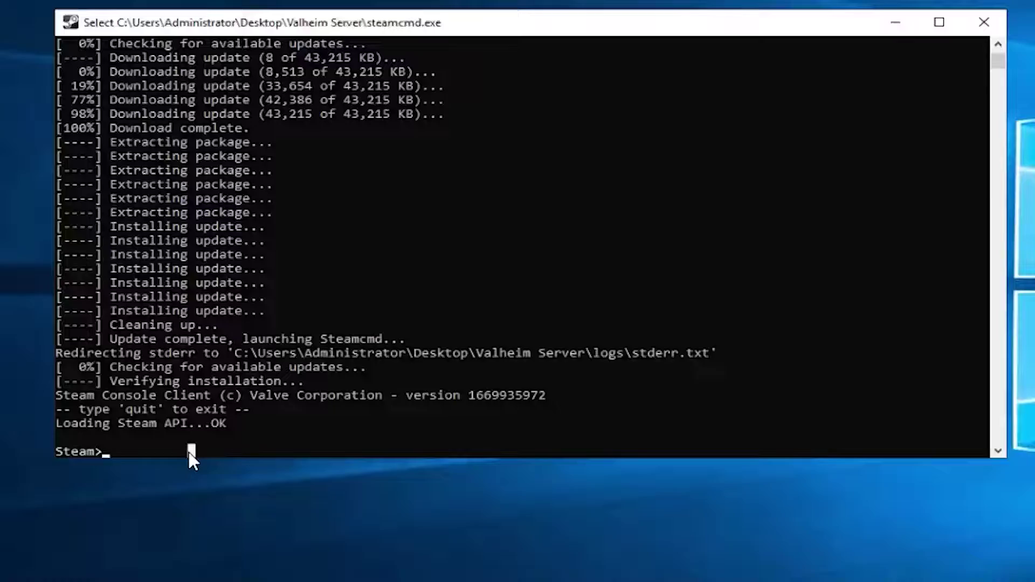
pyautogui.write('login anonymous')
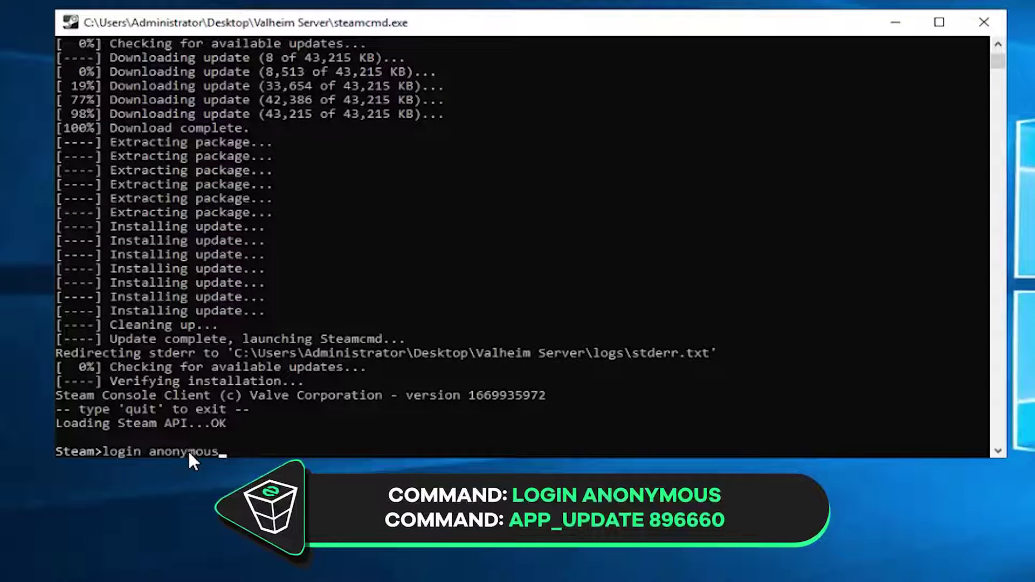
pyautogui.press('Return')
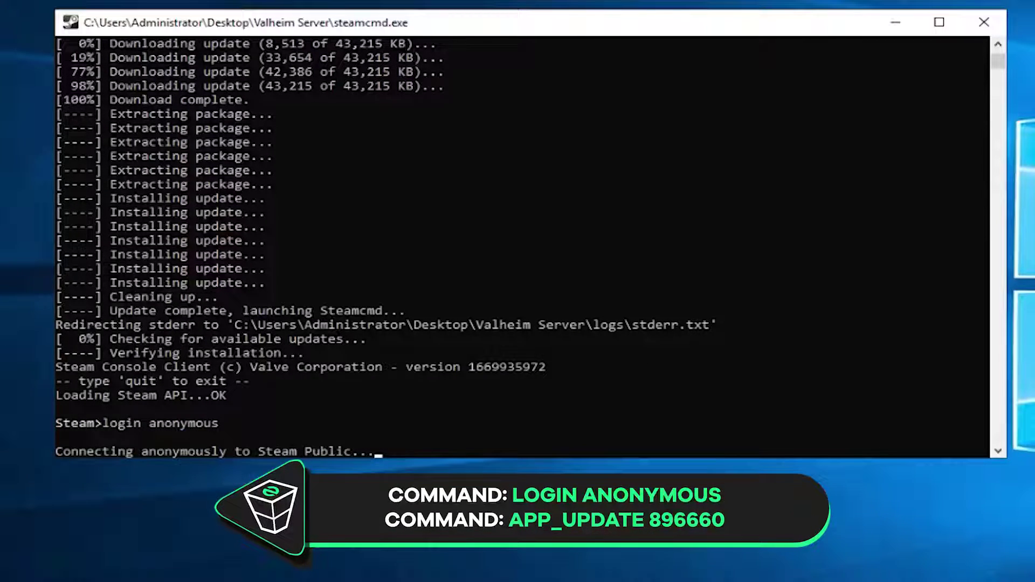
pyautogui.write('app_update 896660')
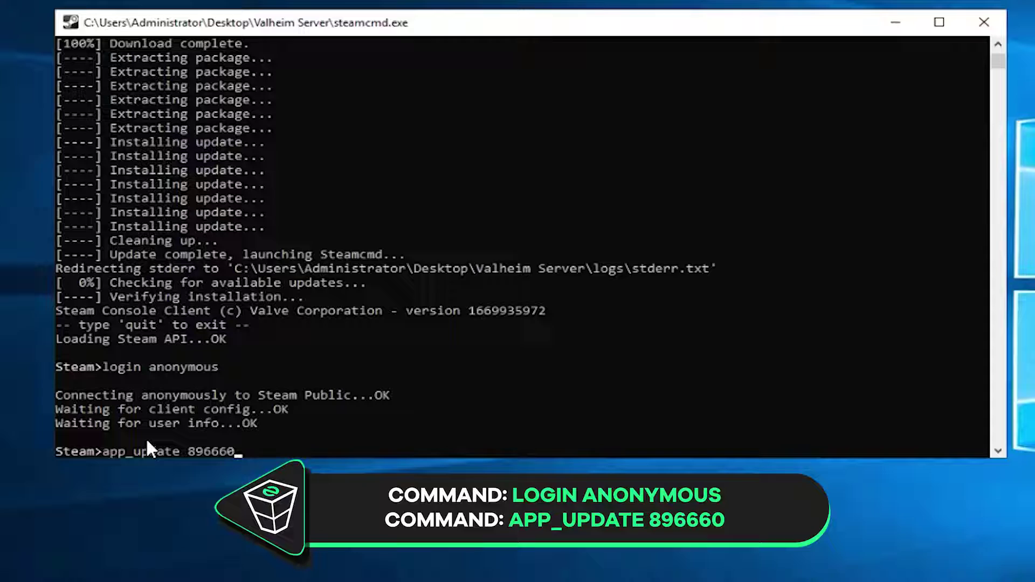
pyautogui.press('Return')
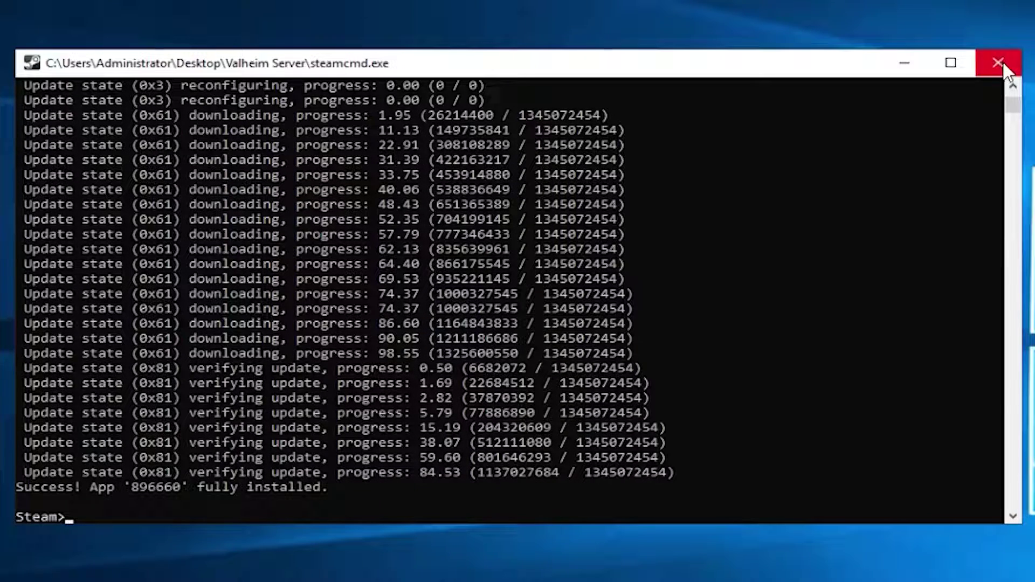
pyautogui.click(998, 63)
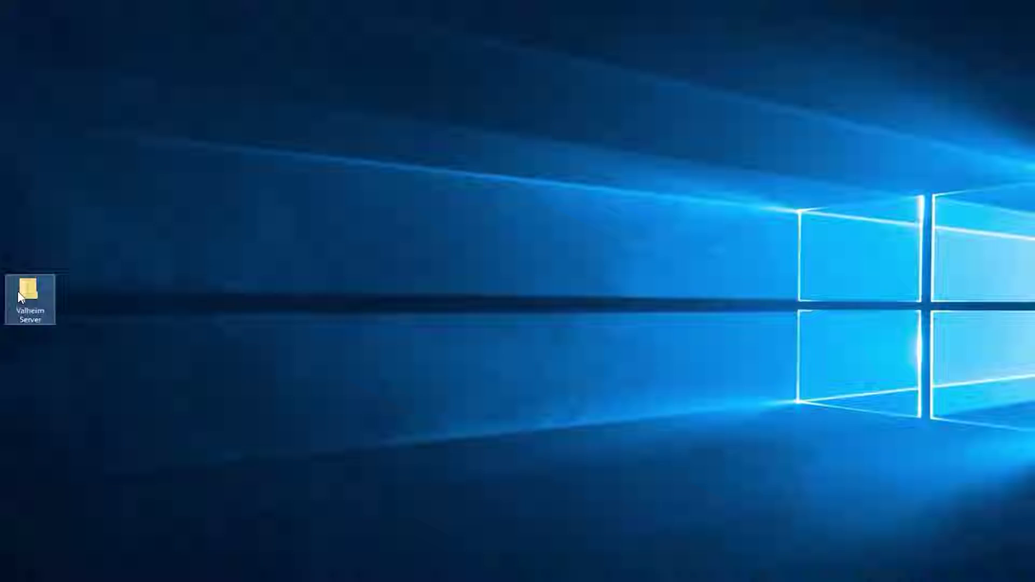
# Browse to Valheim Server\steamapps\common\Valheim dedicated server and bring up options for start_headless_server.
pyautogui.doubleClick(19, 291)
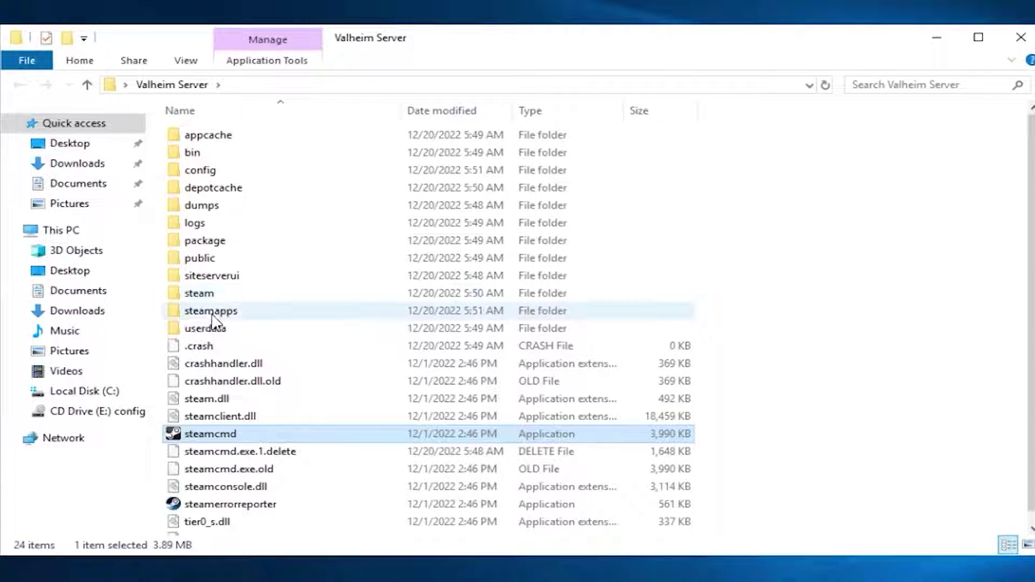
pyautogui.doubleClick(212, 317)
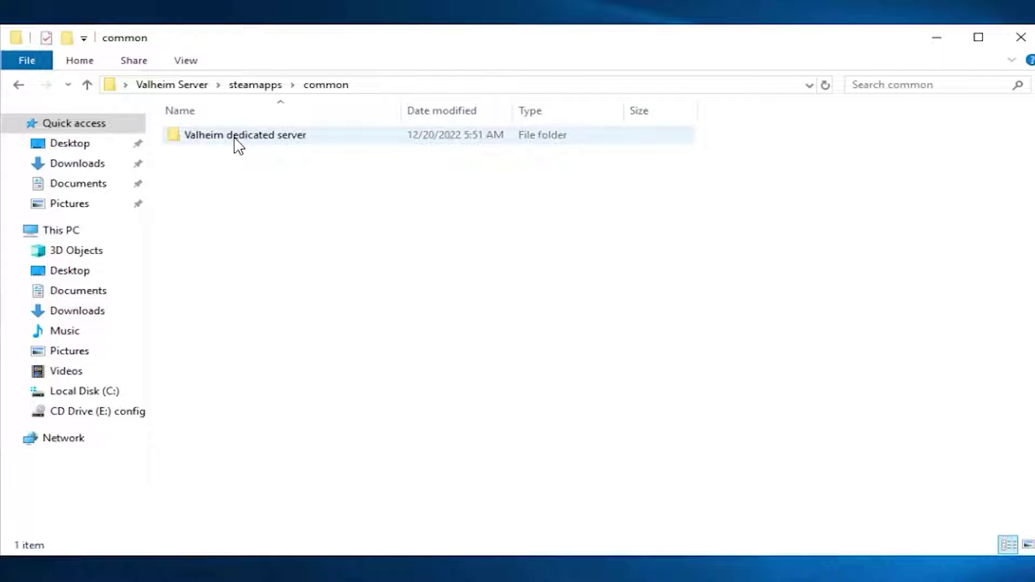
pyautogui.doubleClick(203, 141)
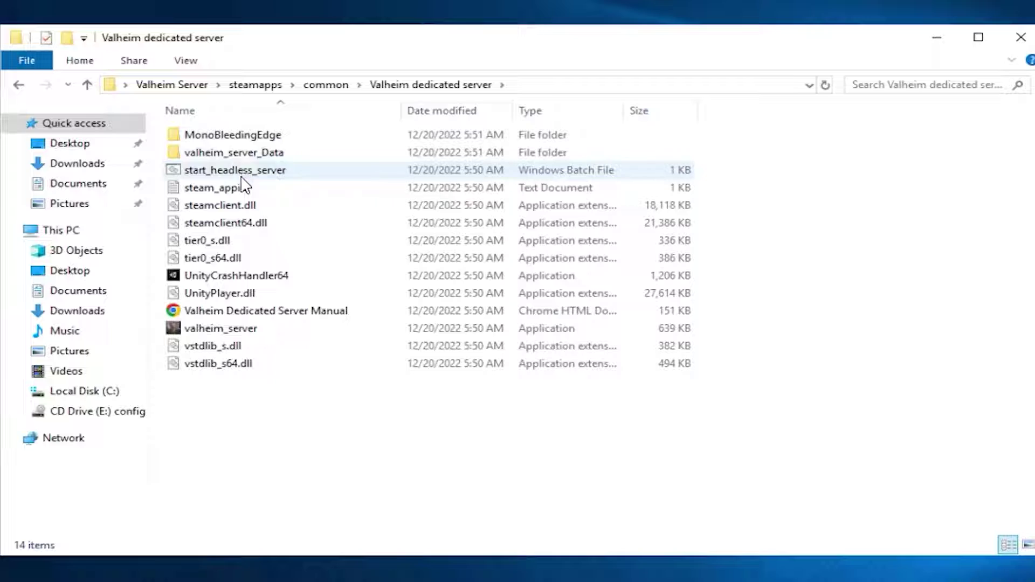
pyautogui.rightClick(240, 173)
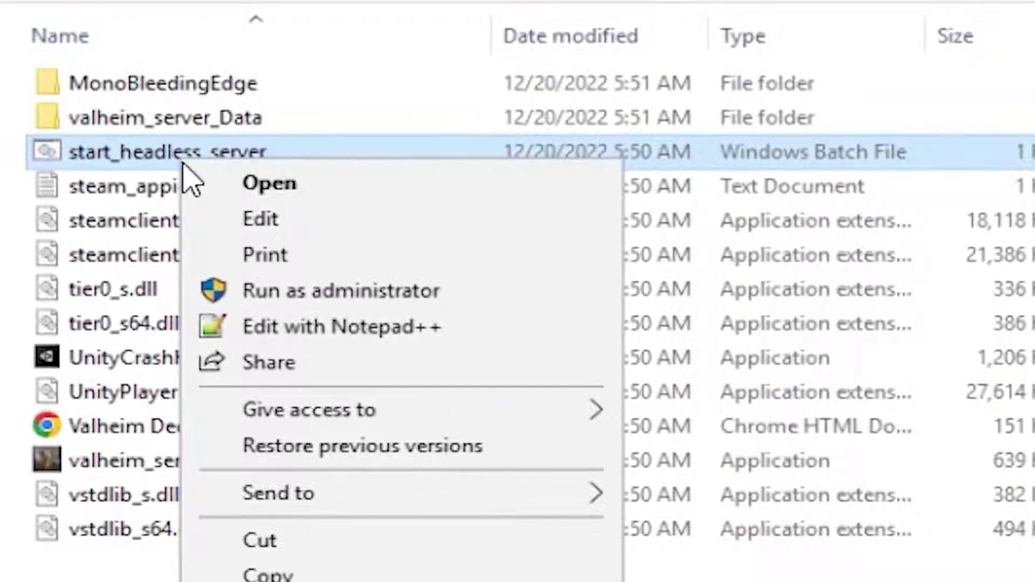
# Open start_headless_server.bat in Notepad++ and replace the server name 'My server' with 'ZAP Test'.
pyautogui.click(320, 268)
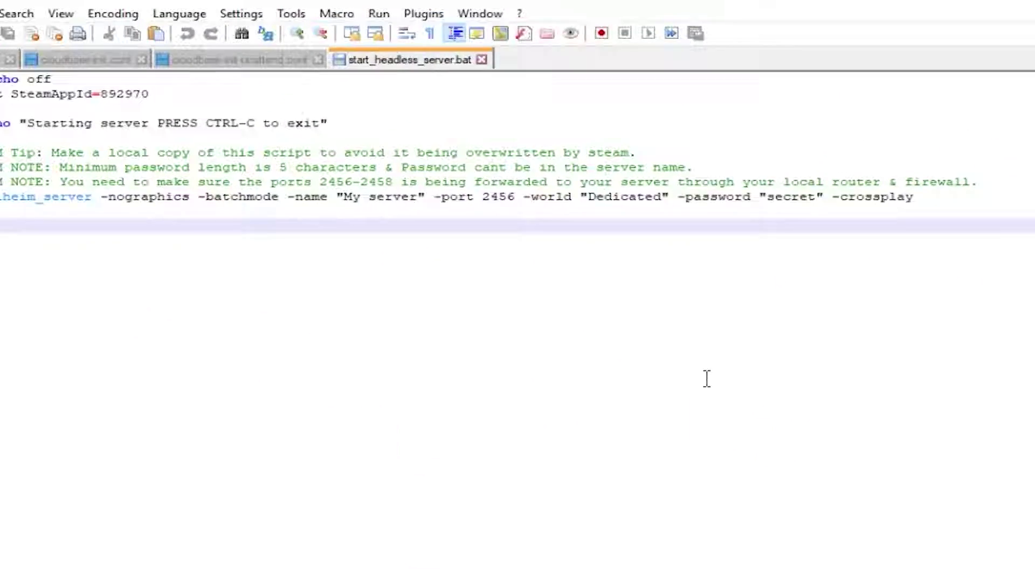
pyautogui.moveTo(401, 210); pyautogui.dragTo(473, 209)
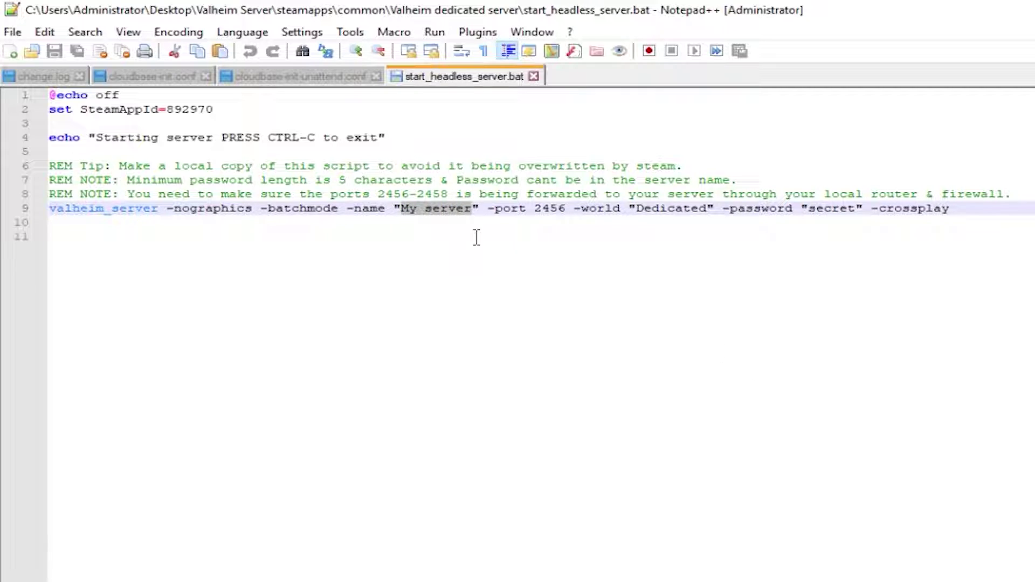
pyautogui.write('ZAP T')
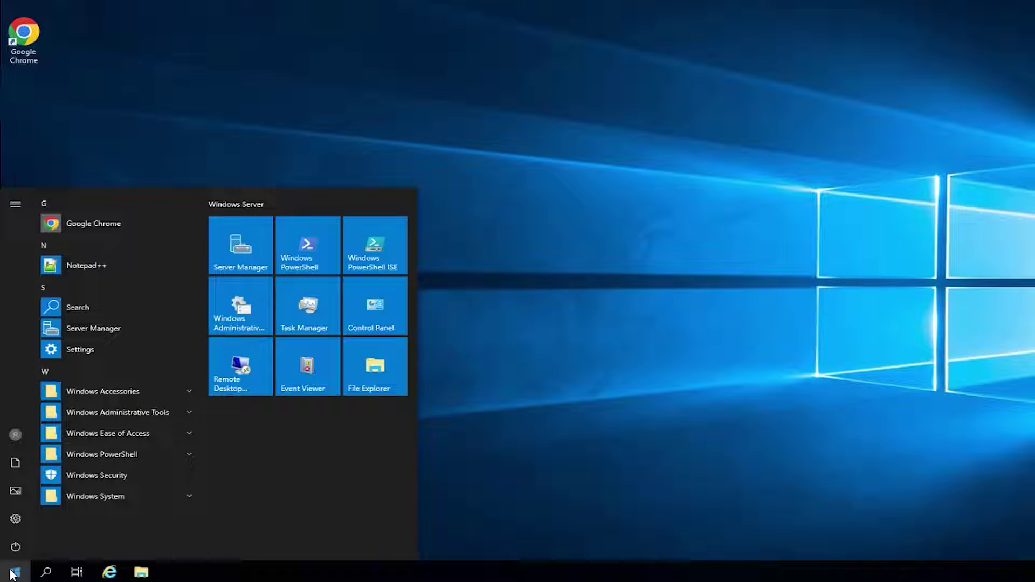
# Search 'windows' in Start and launch Windows Defender Firewall with Advanced Security.
pyautogui.write('windows')
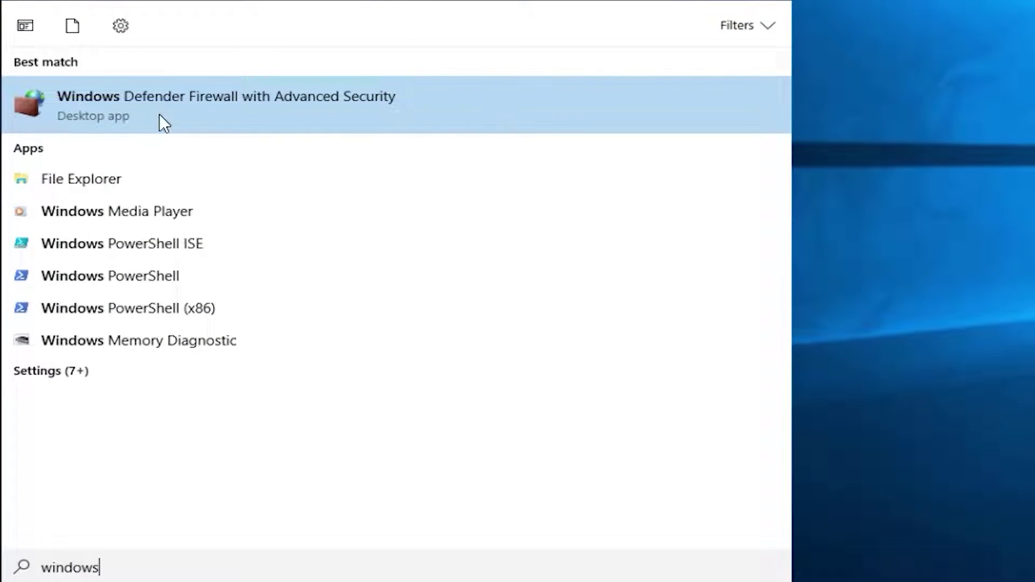
pyautogui.click(135, 103)
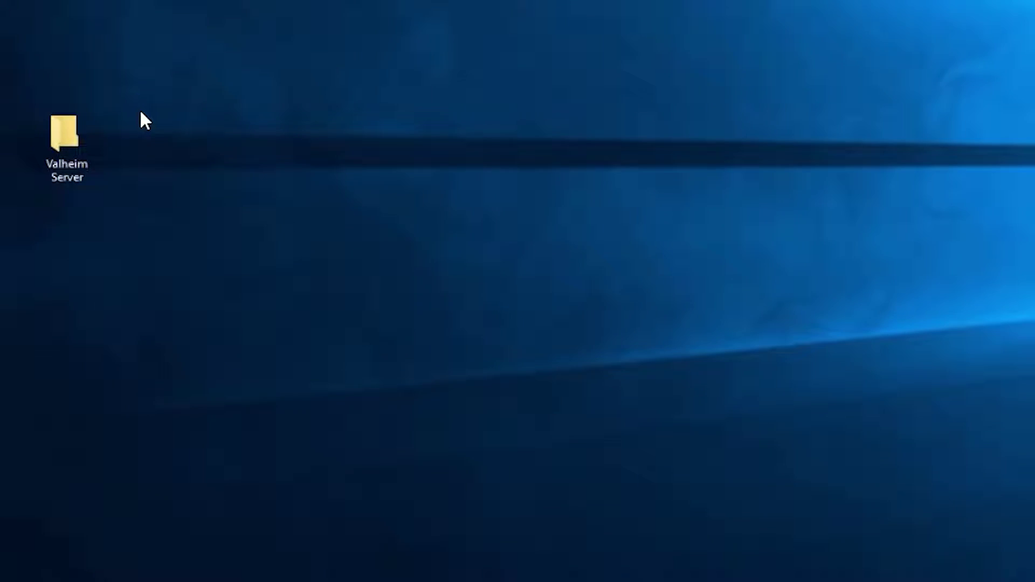
# Add a Port inbound rule 'valheim #1' allowing TCP 2456-2458 on all profiles.
pyautogui.click(207, 92)
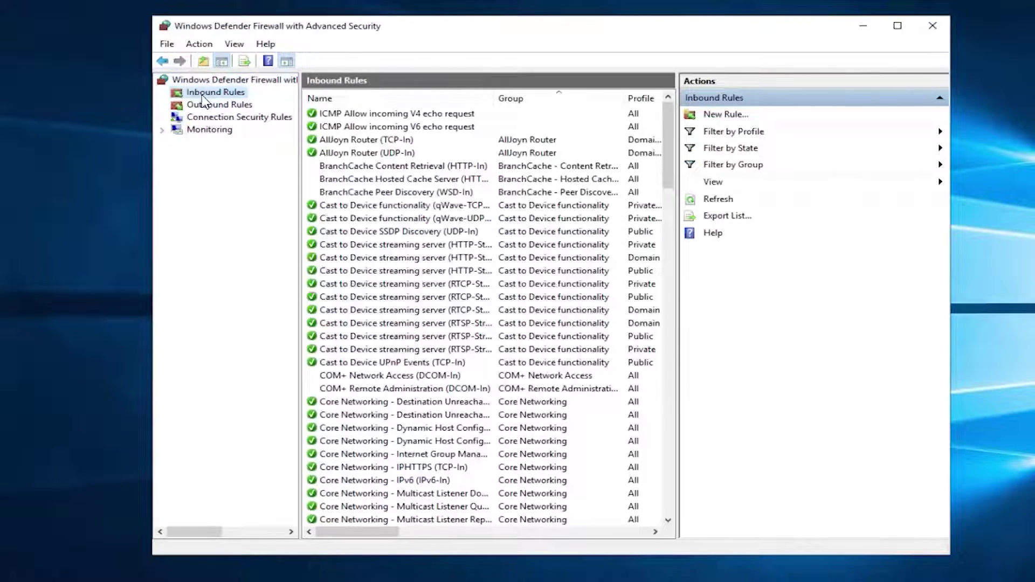
pyautogui.click(725, 118)
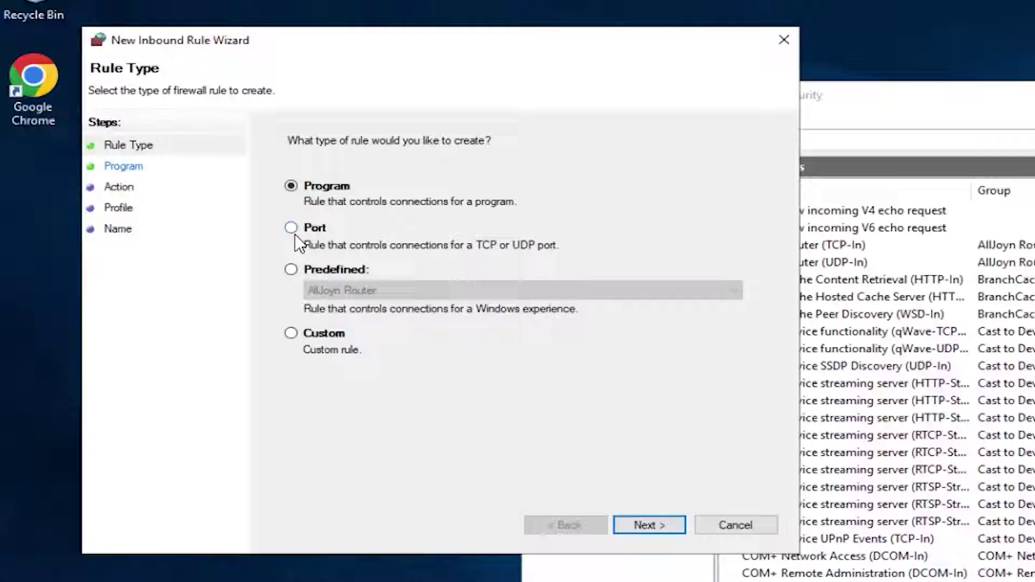
pyautogui.click(294, 231)
pyautogui.click(667, 529)
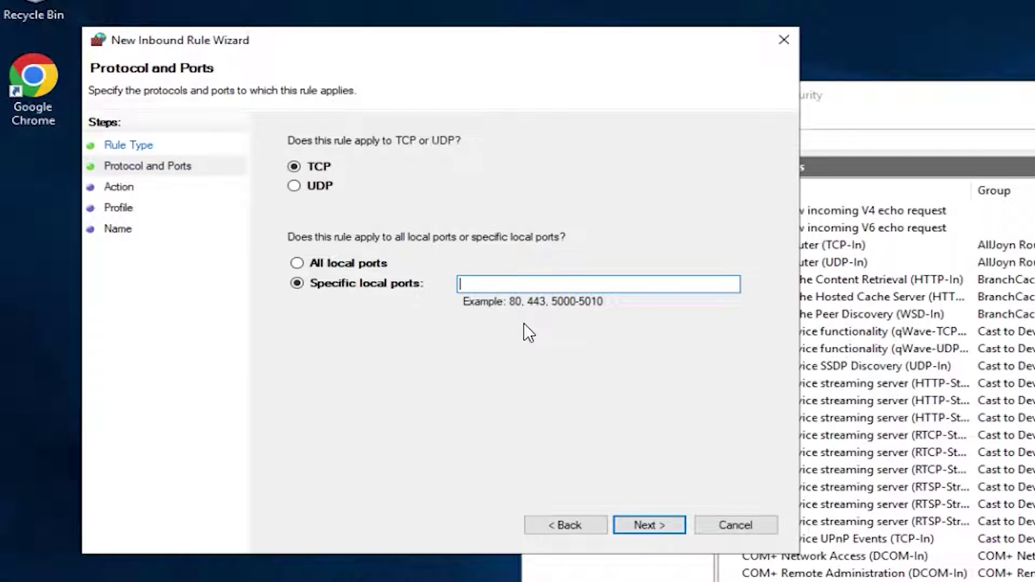
pyautogui.write('24')
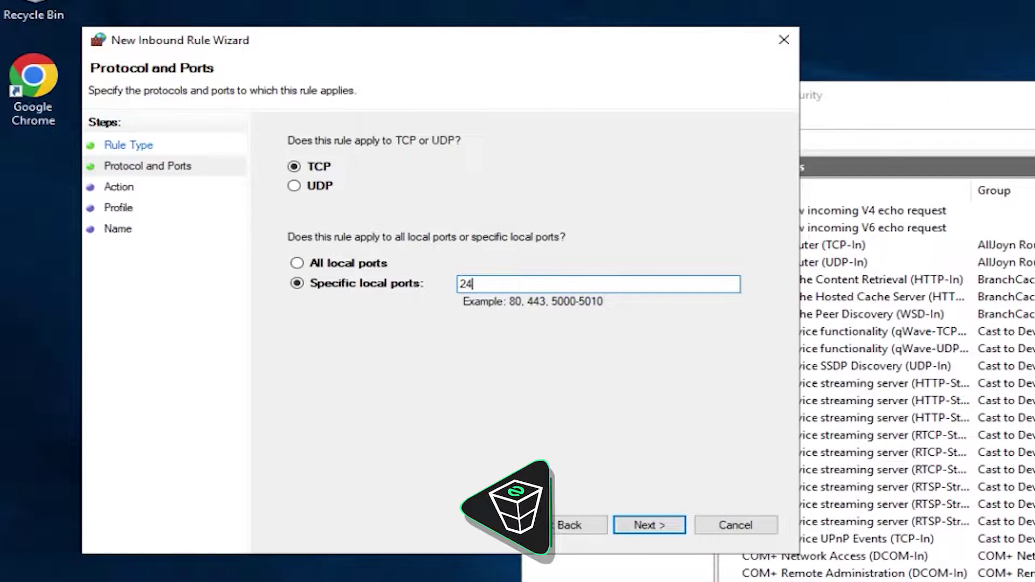
pyautogui.write('56-2458')
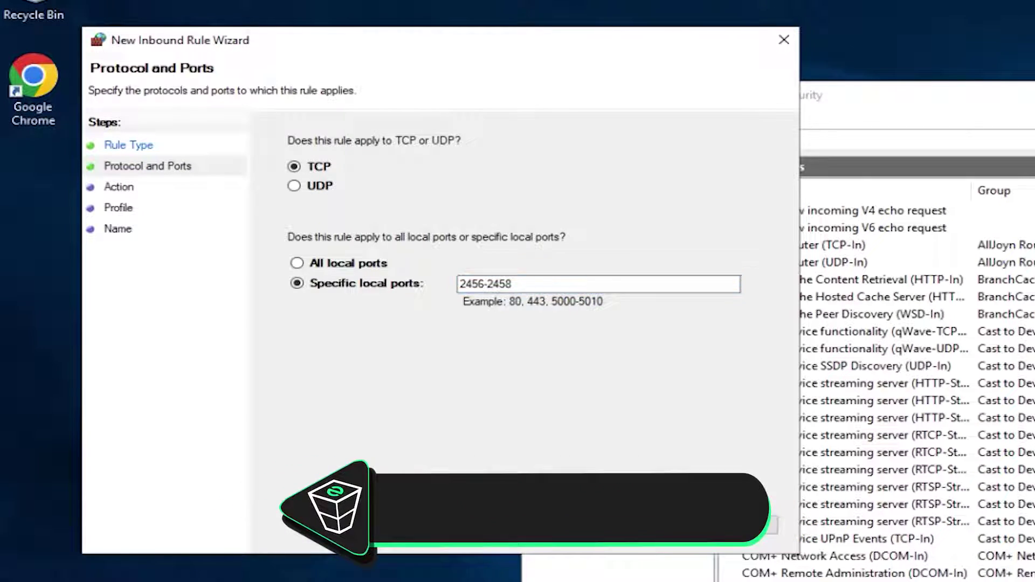
pyautogui.click(652, 520)
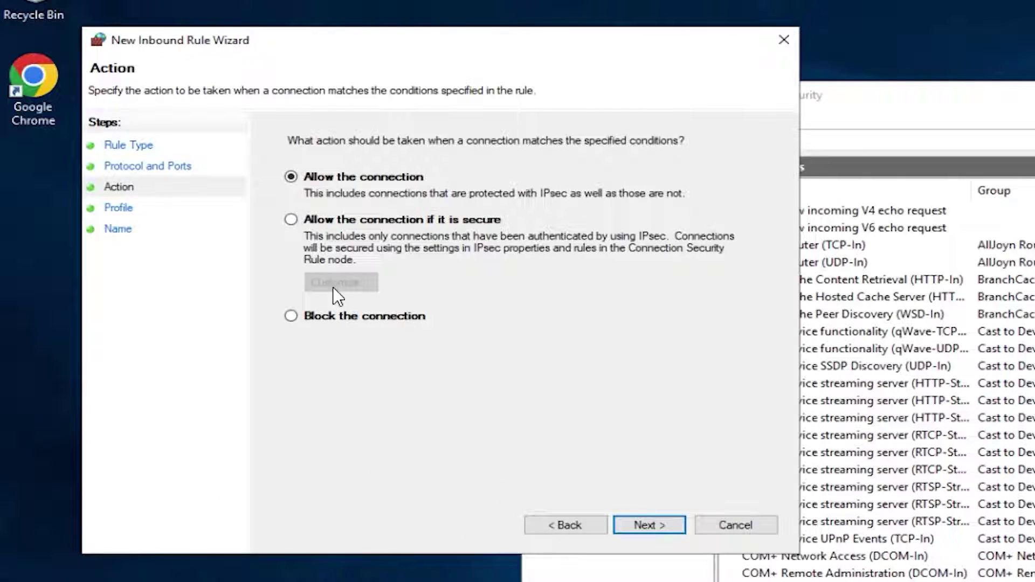
pyautogui.click(661, 519)
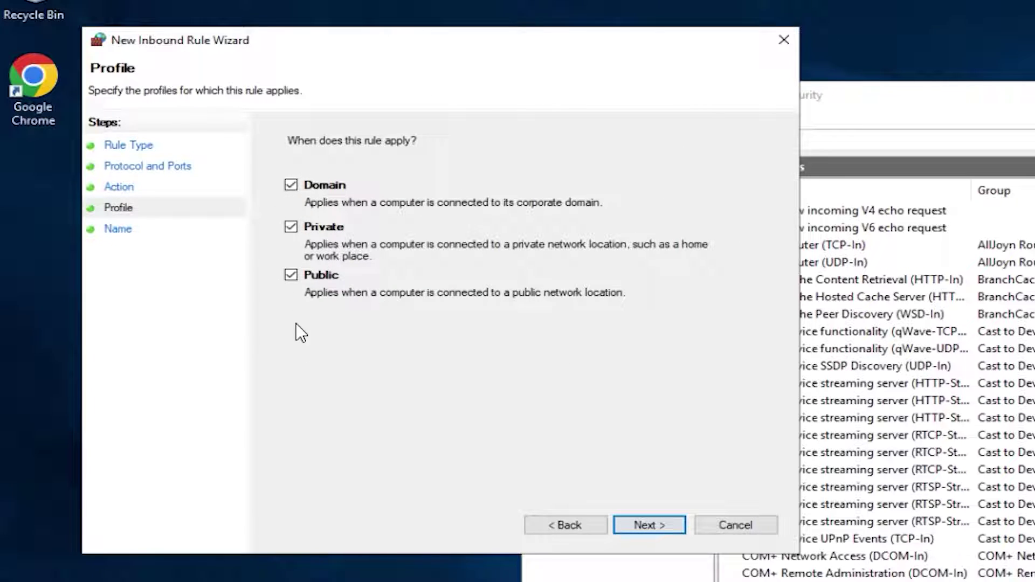
pyautogui.click(651, 525)
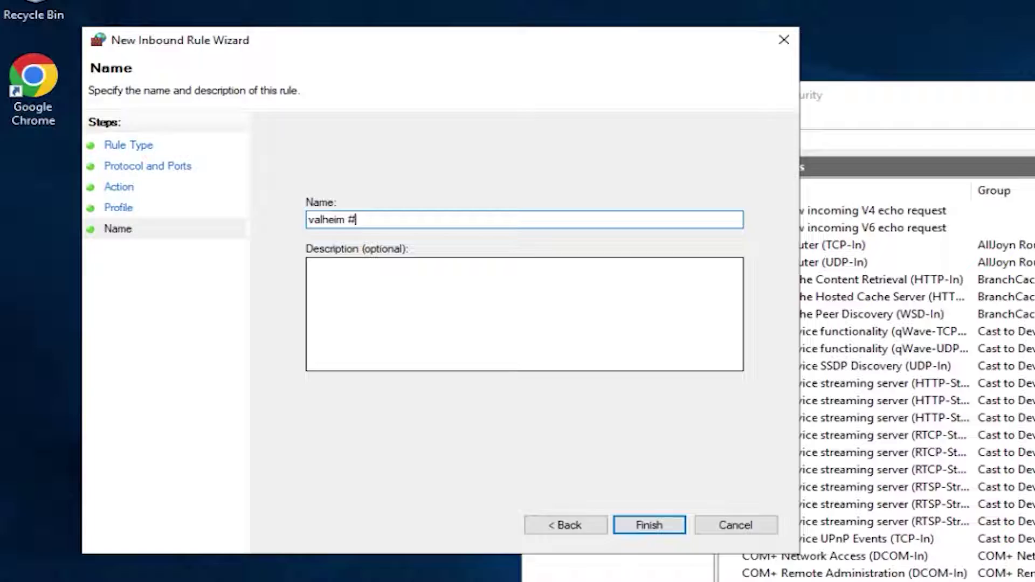
pyautogui.press('Return')
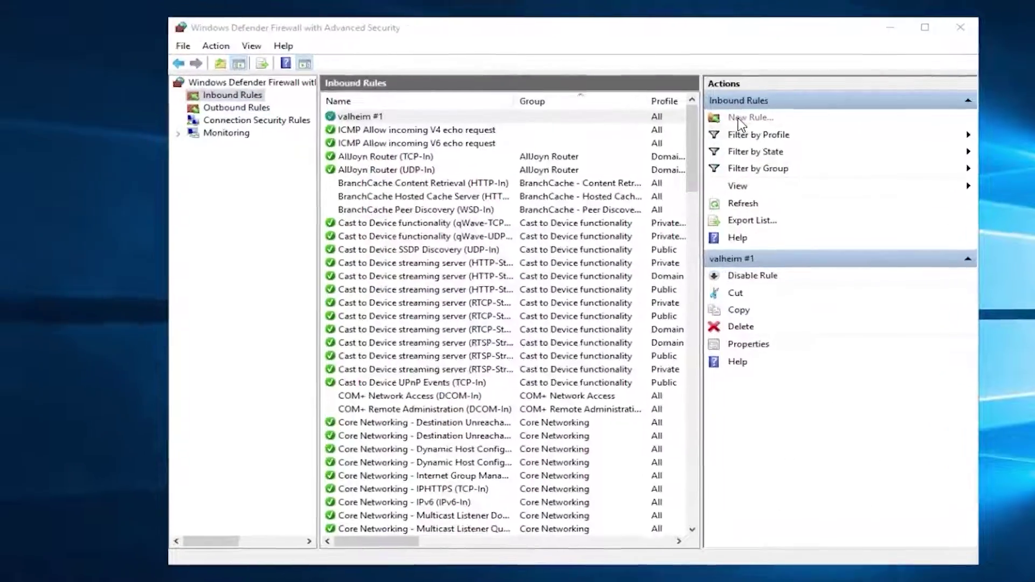
# Create another inbound port rule for 2456-2458 that allows the connection on all three profiles.
pyautogui.click(718, 115)
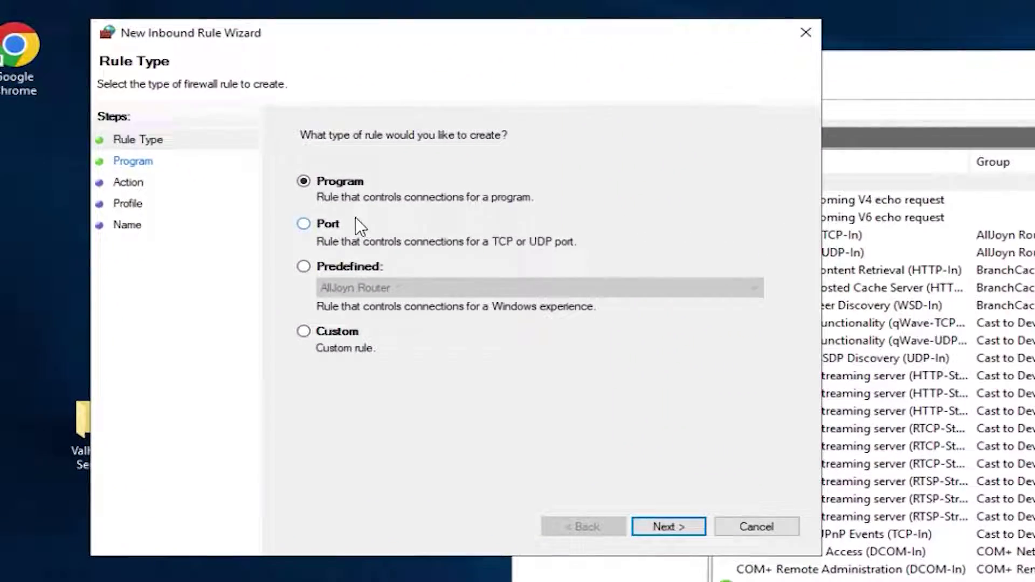
pyautogui.click(667, 528)
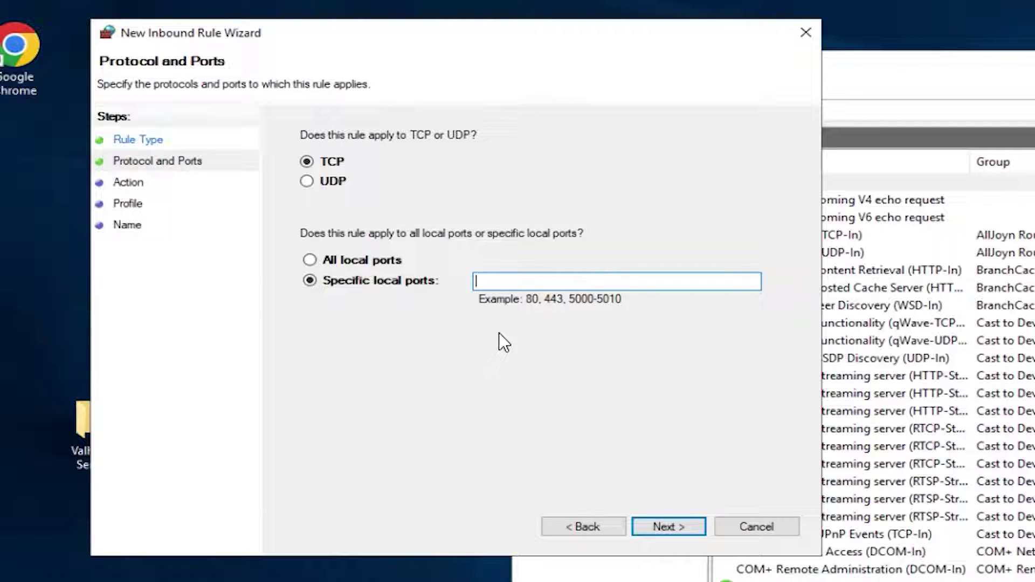
pyautogui.rightClick(544, 281)
pyautogui.click(592, 361)
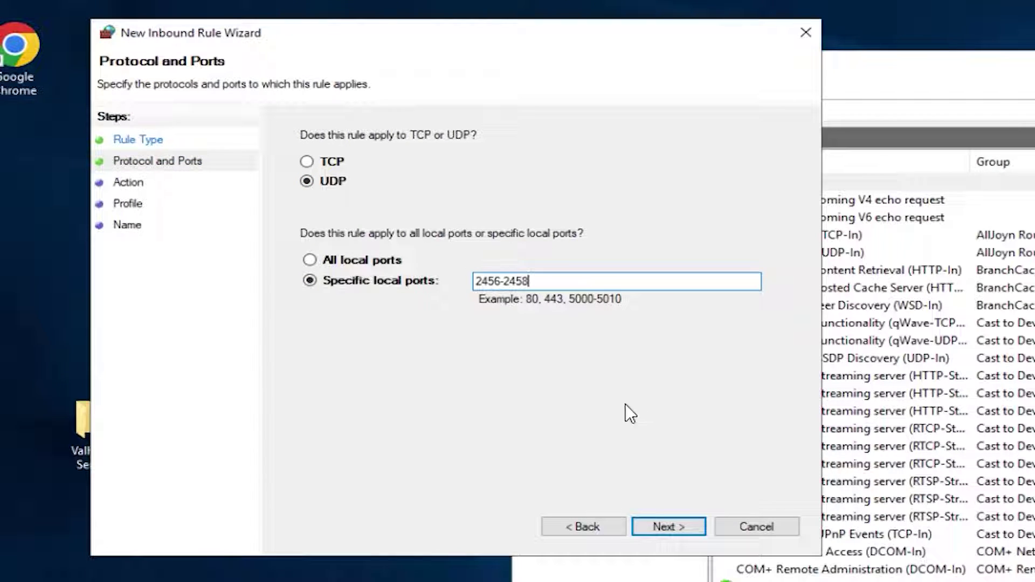
pyautogui.click(685, 526)
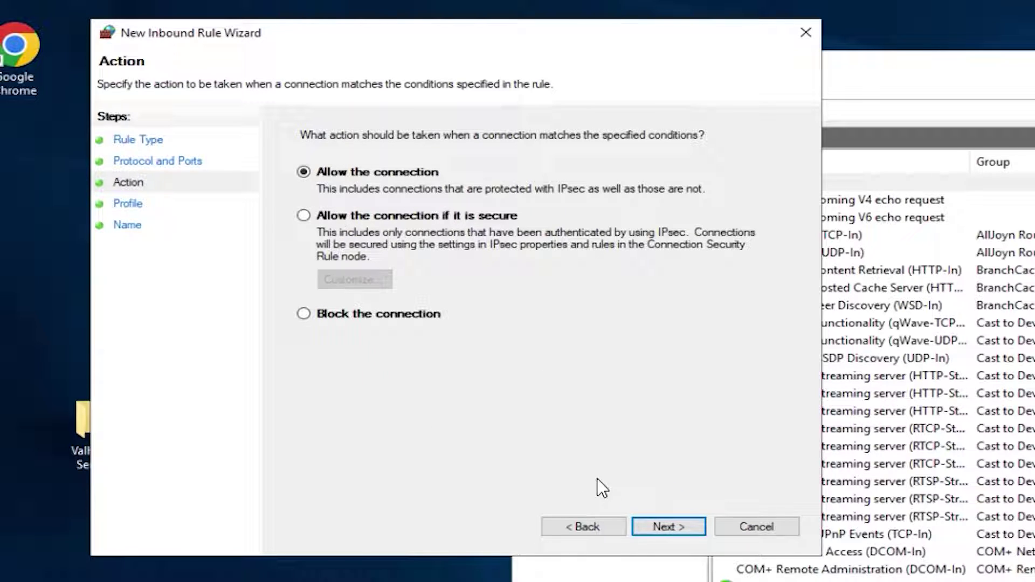
pyautogui.click(683, 530)
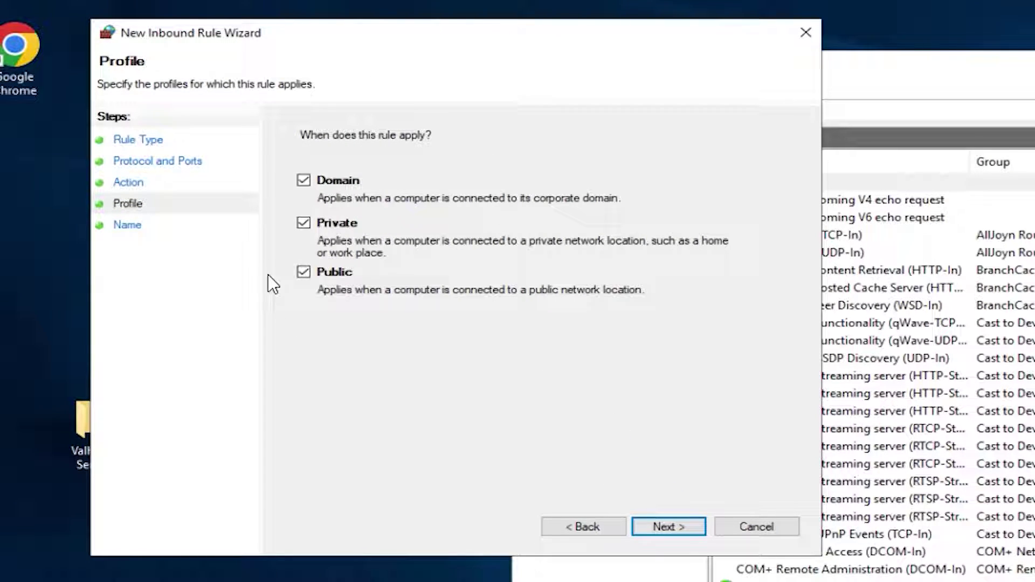
pyautogui.click(660, 531)
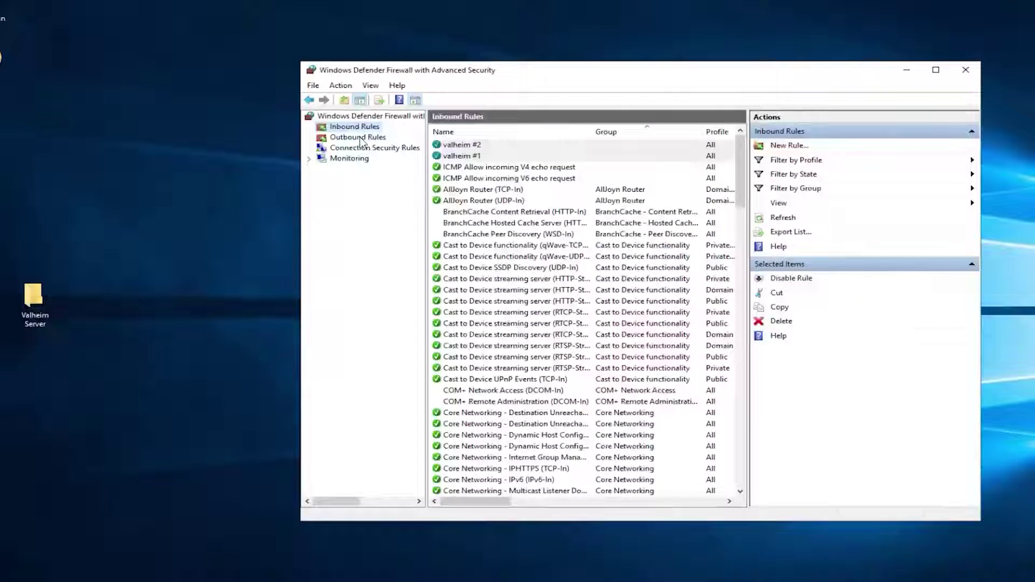
# Finish the valheim #3 outbound rule, then start another outbound rule named 'valheim #4'.
pyautogui.click(347, 134)
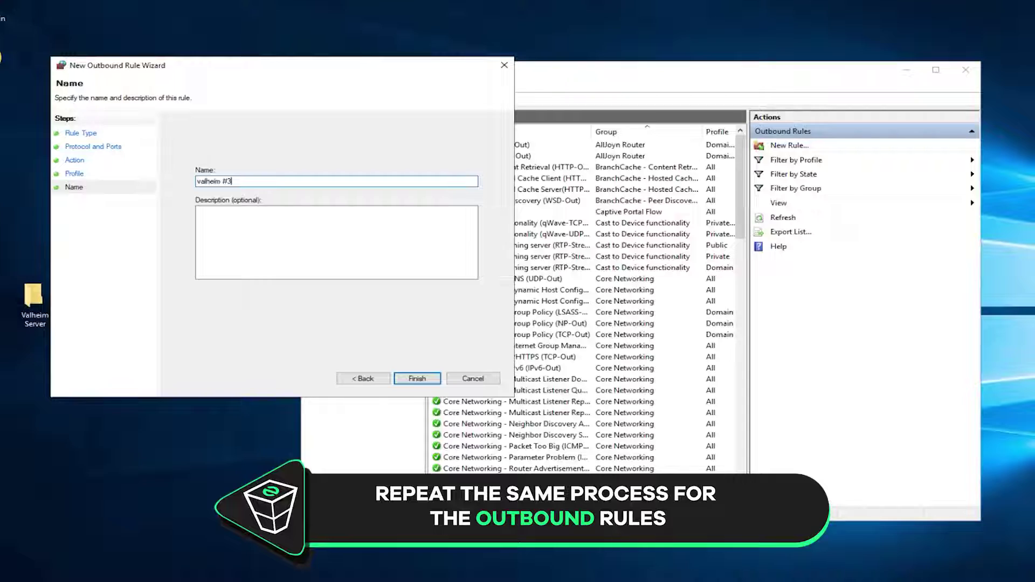
pyautogui.press('Return')
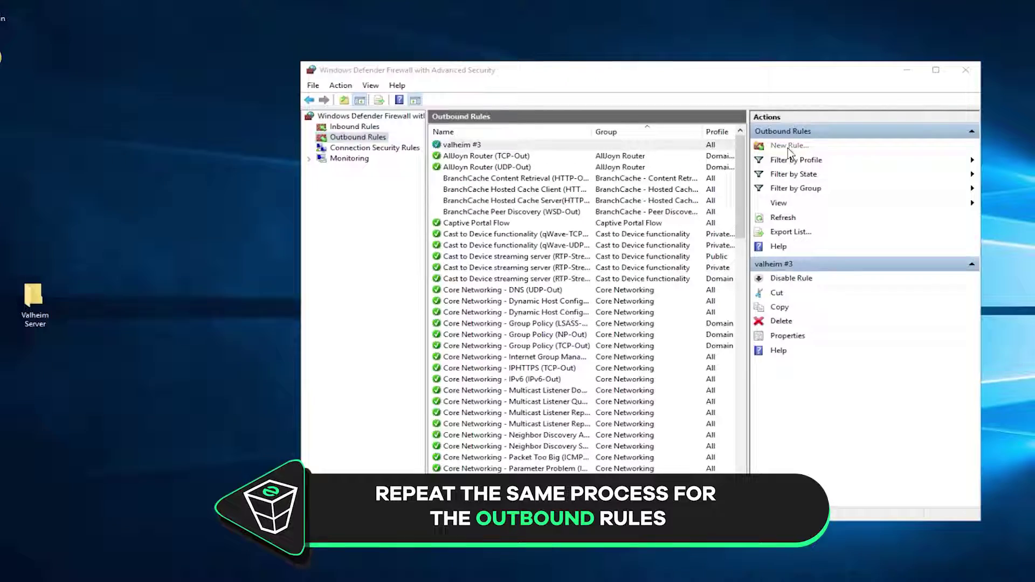
pyautogui.click(789, 145)
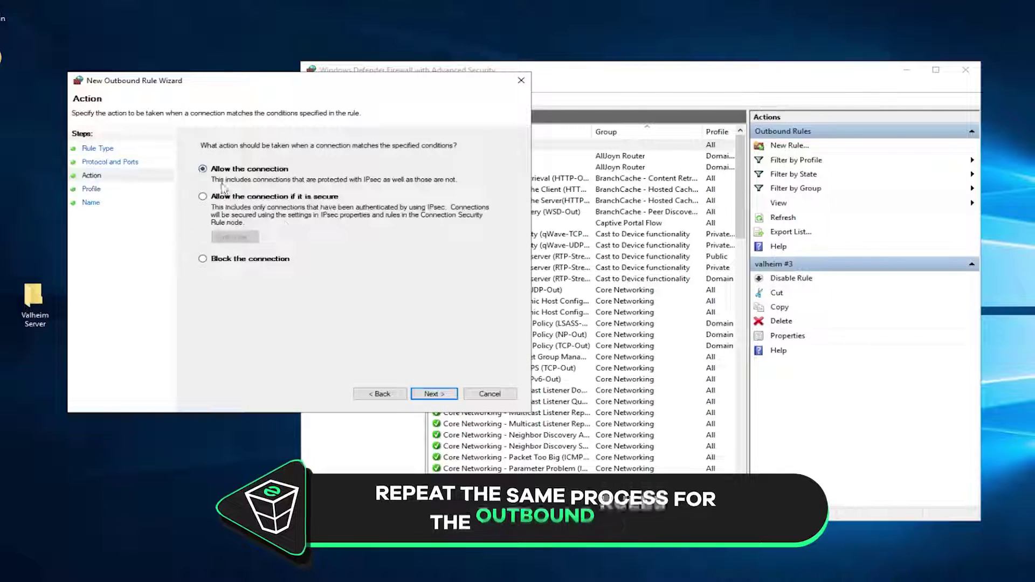
pyautogui.click(434, 394)
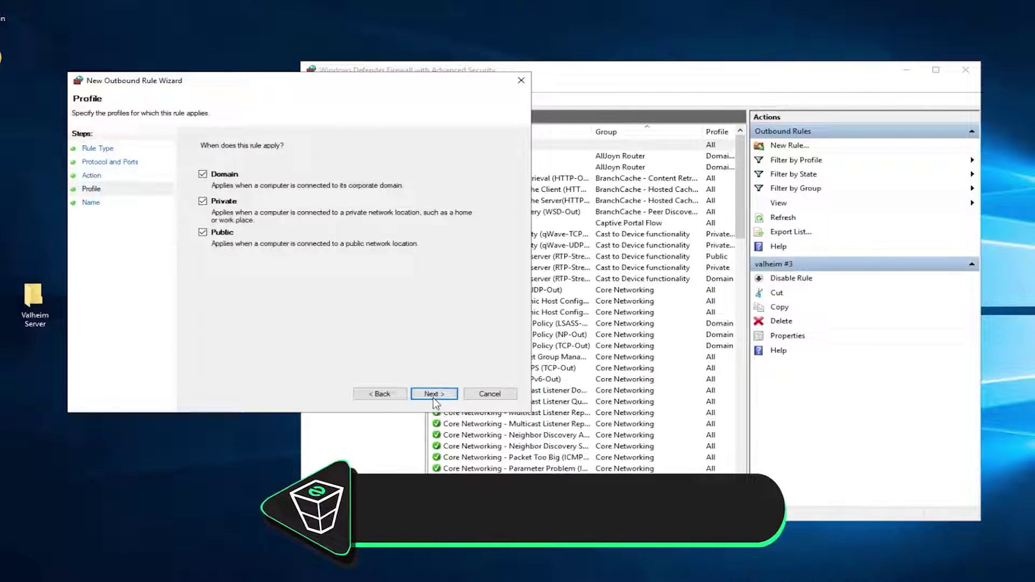
pyautogui.click(434, 393)
pyautogui.write('valheim #4')
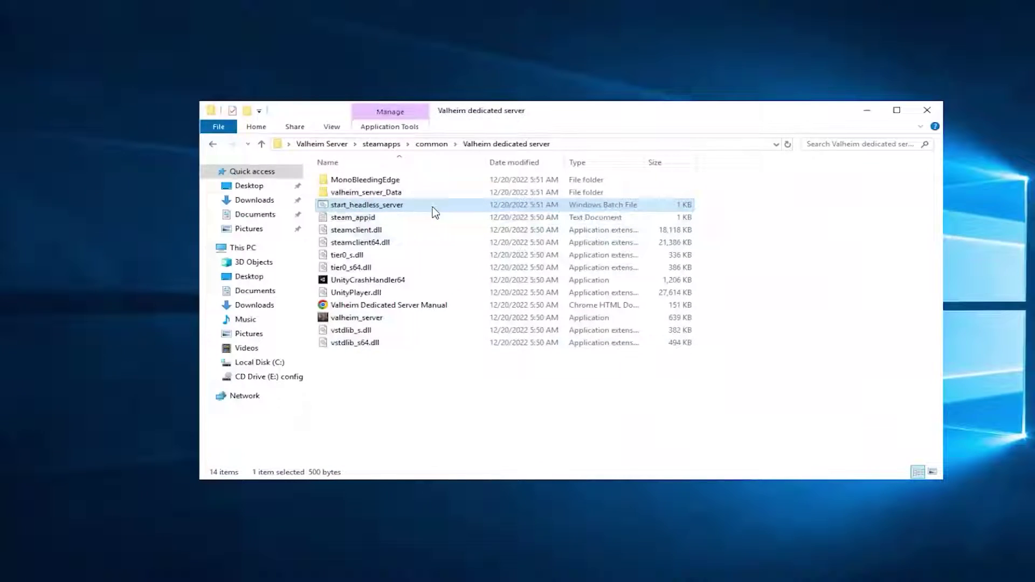
# Run start_headless_server.bat to launch the server console, then right-click the script.
pyautogui.doubleClick(353, 206)
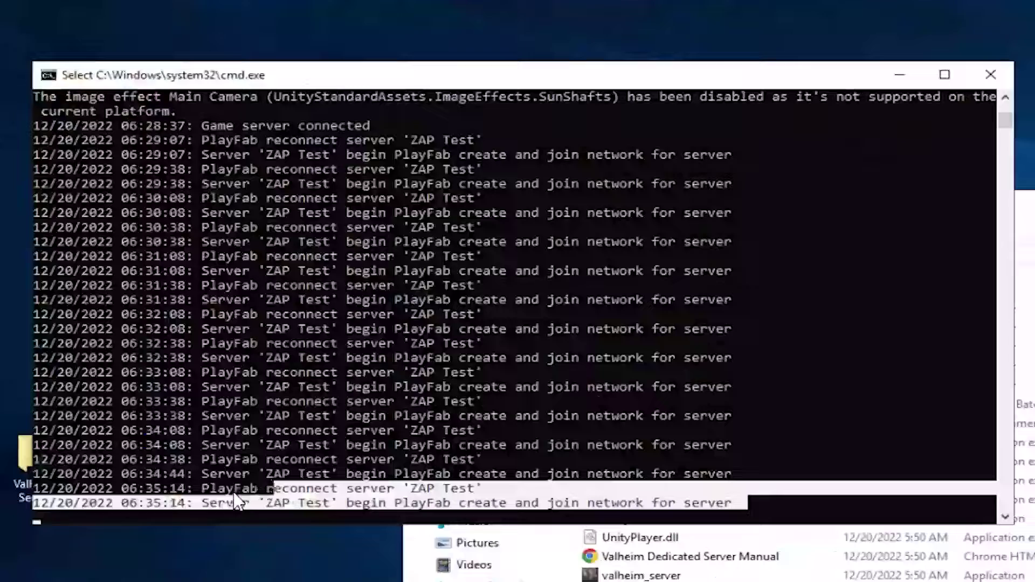
pyautogui.click(204, 487)
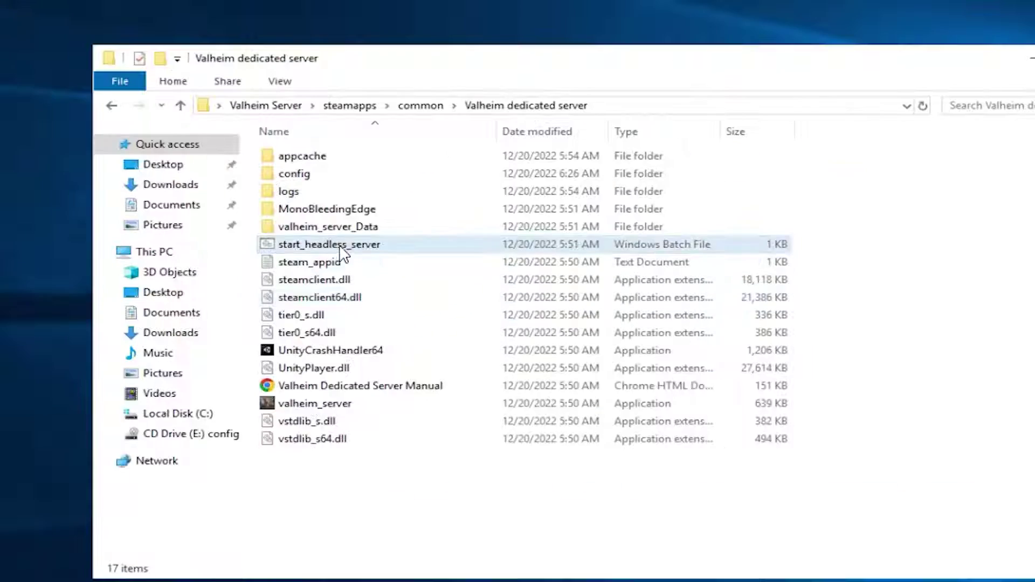
pyautogui.rightClick(333, 247)
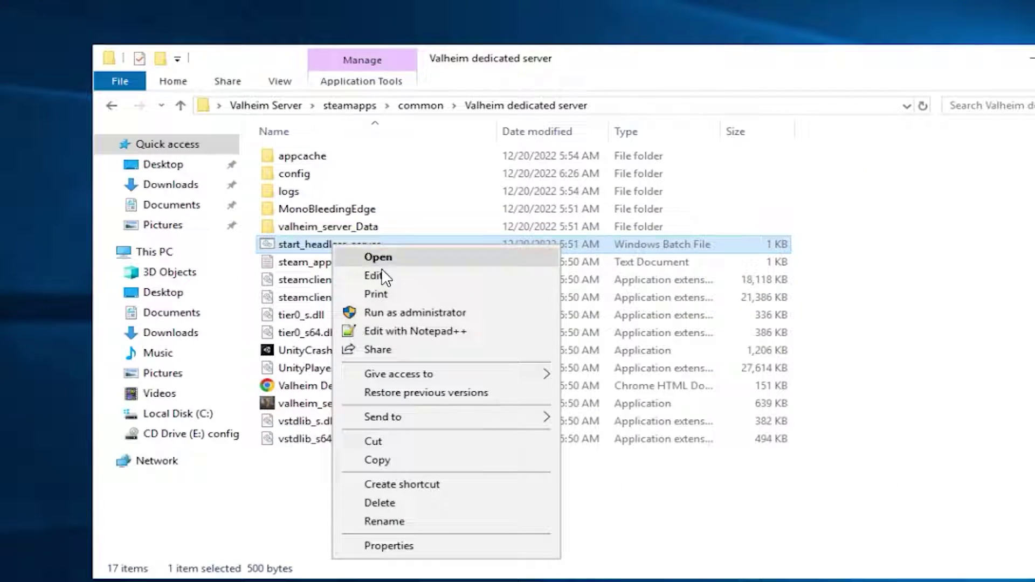
# In Notepad++, delete -crossplay from the start script, save it, and highlight 'Game server connected'.
pyautogui.click(462, 330)
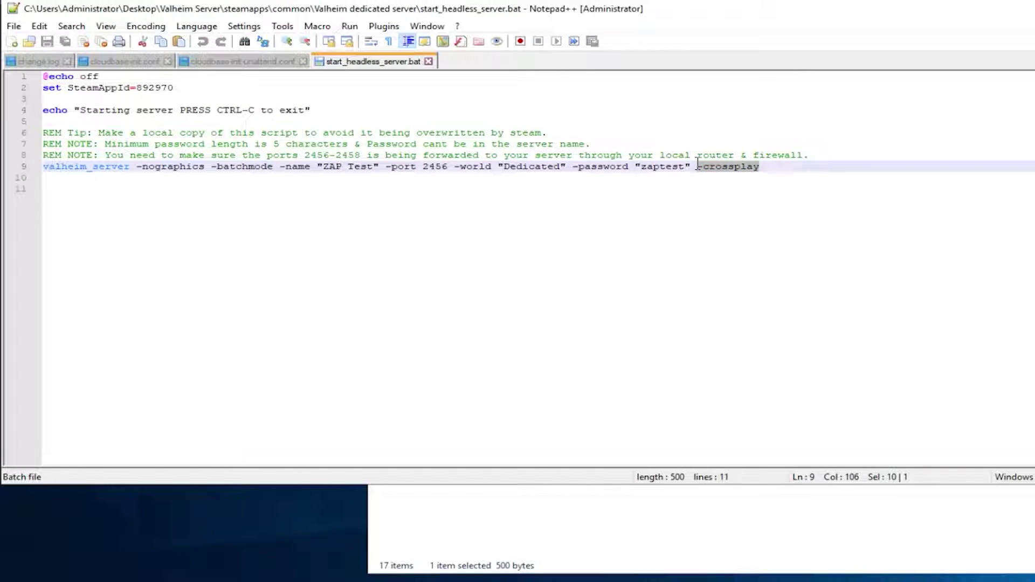
pyautogui.press('BackSpace')
pyautogui.click(14, 26)
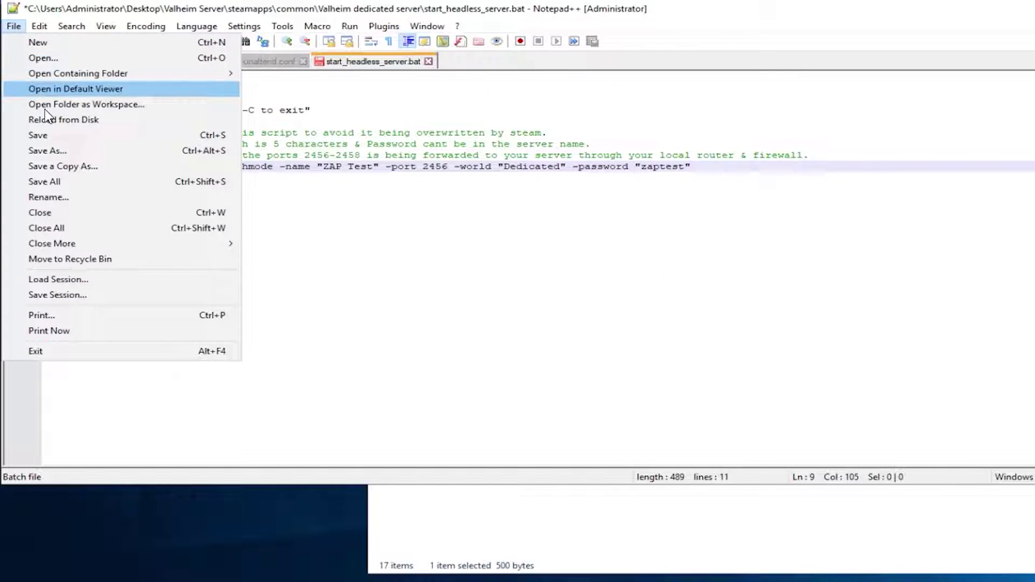
pyautogui.click(51, 135)
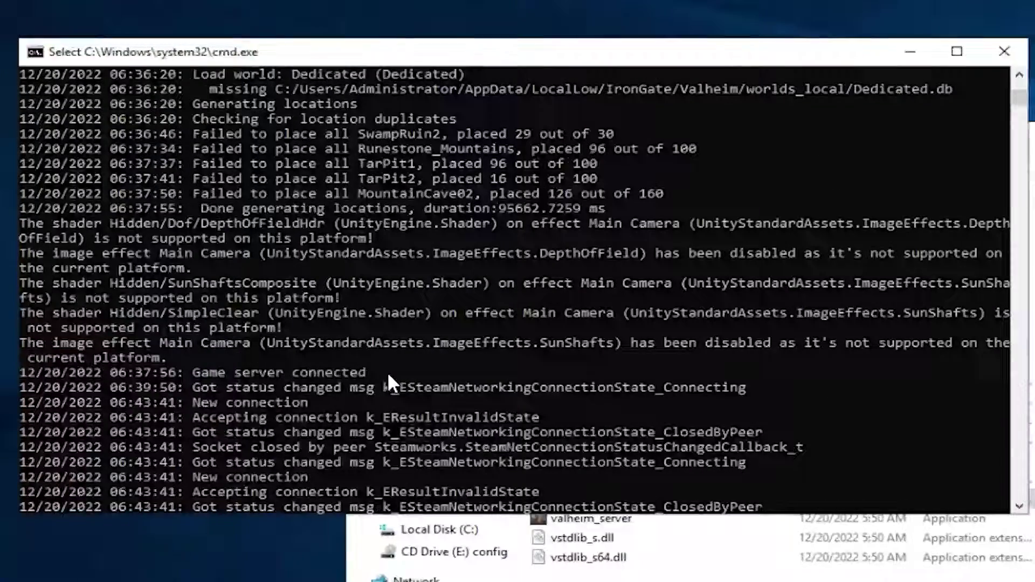
pyautogui.moveTo(387, 371); pyautogui.dragTo(263, 376)
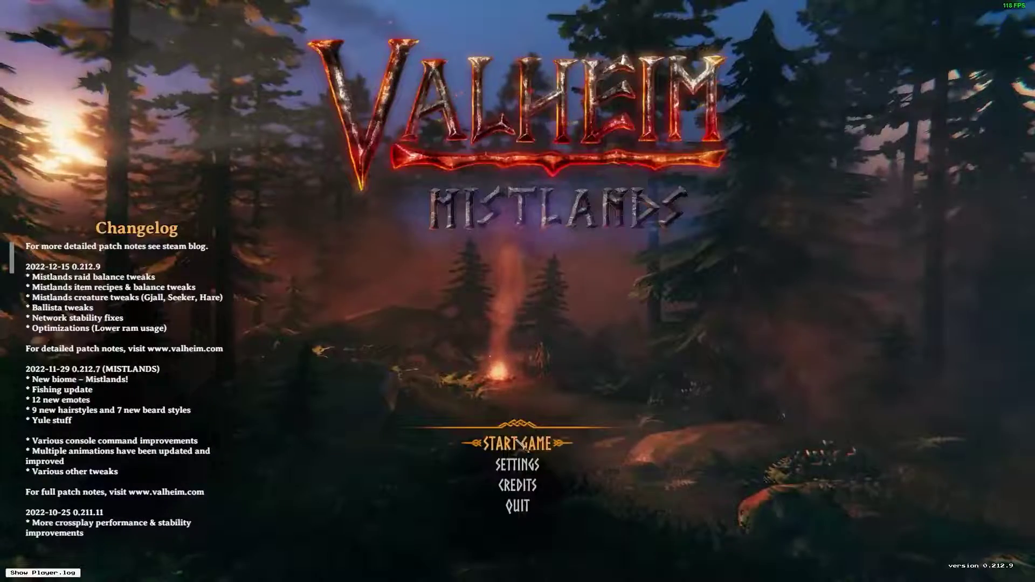
# Launch Valheim with the character and find the 'zap test' server in the community list.
pyautogui.click(516, 435)
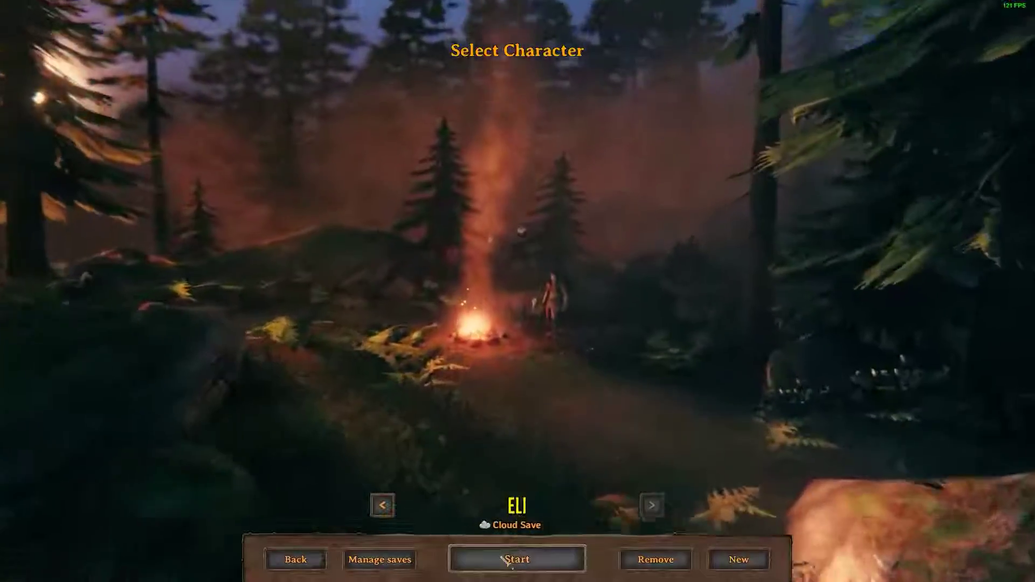
pyautogui.click(509, 559)
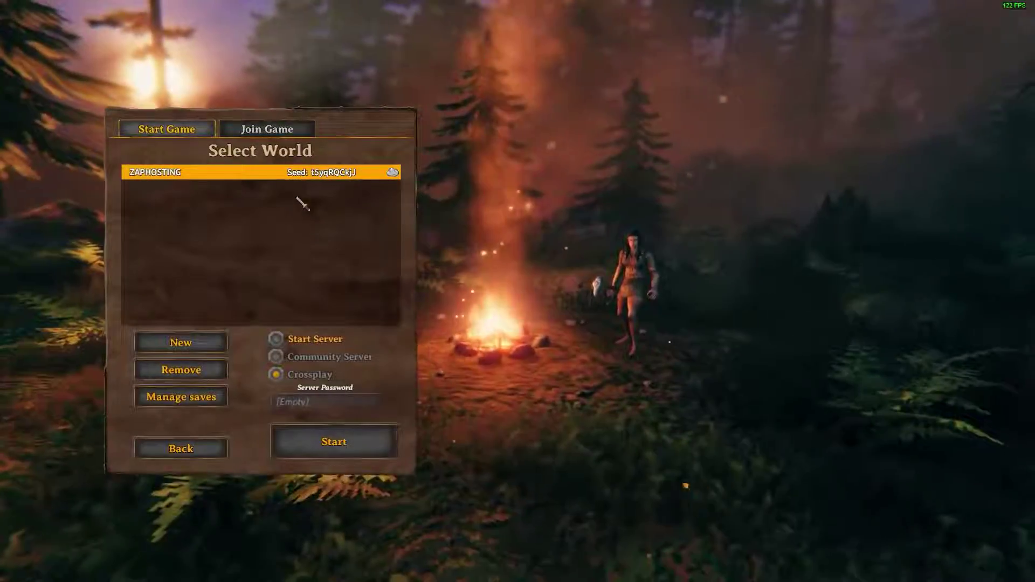
pyautogui.click(263, 132)
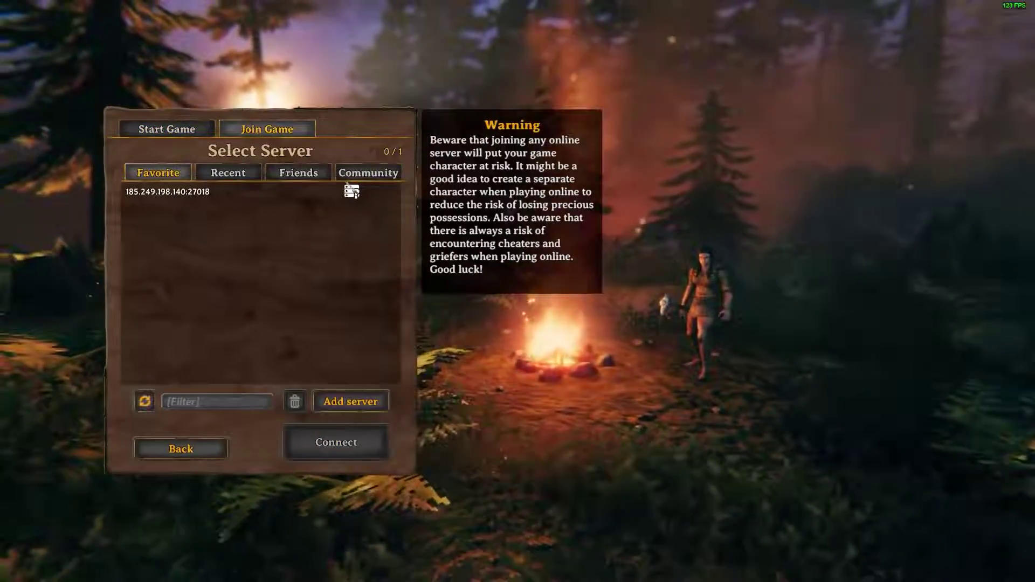
pyautogui.click(363, 174)
pyautogui.click(219, 404)
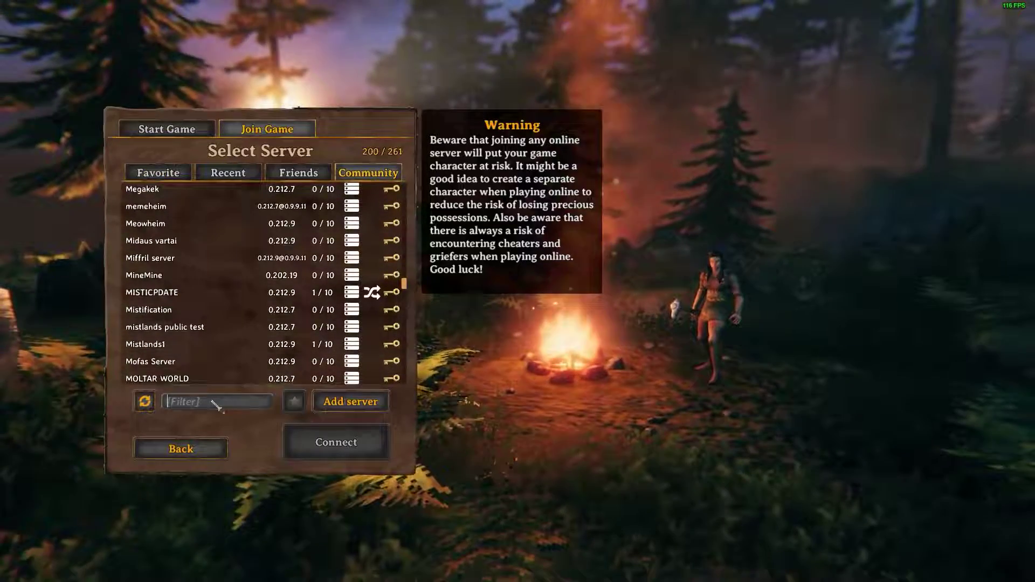
pyautogui.write('zap test')
pyautogui.click(186, 190)
# Copy the VPS IP and add 45.137.118.126:2456 to the favourite servers.
pyautogui.click(181, 178)
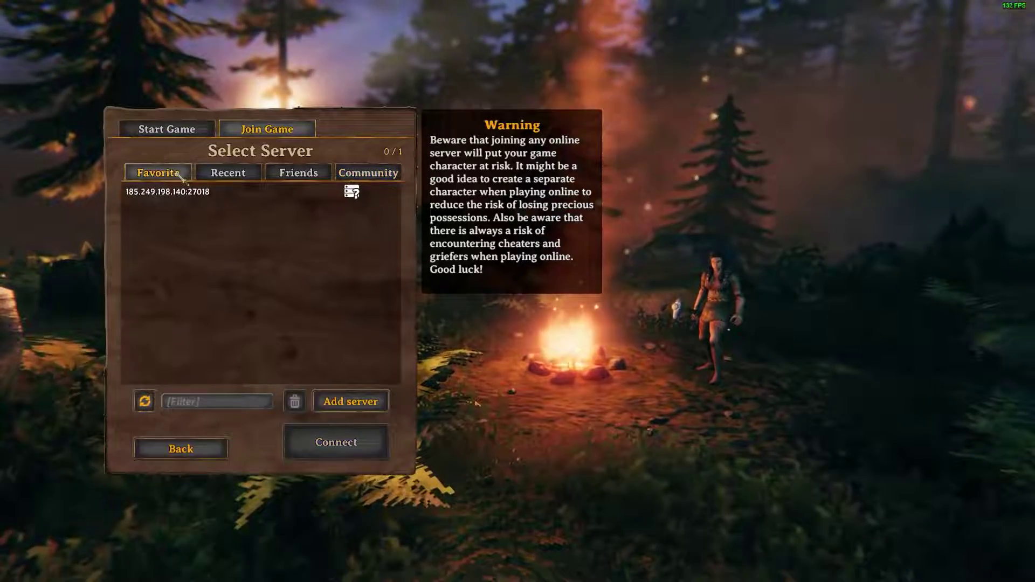
pyautogui.click(351, 401)
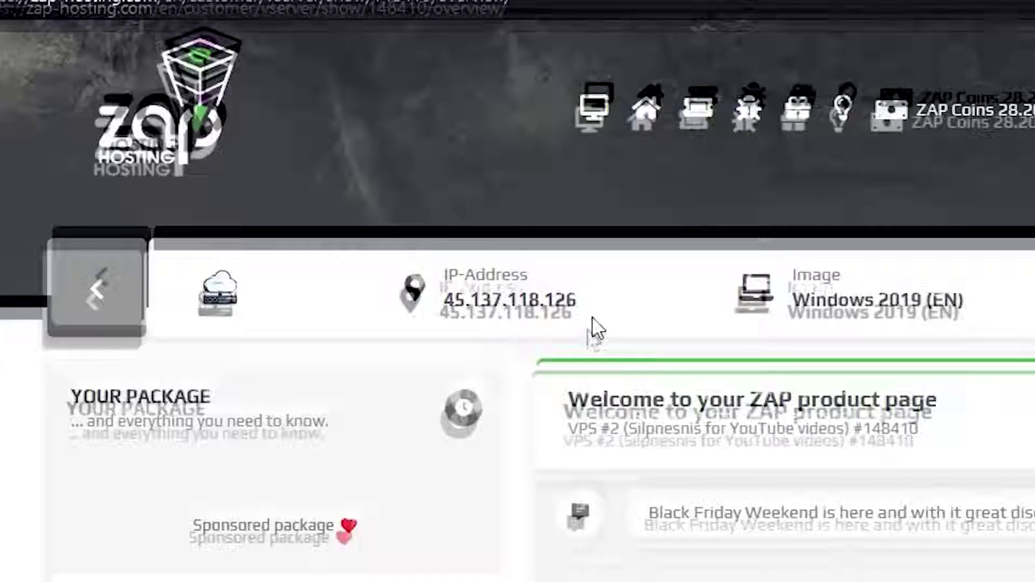
pyautogui.doubleClick(504, 267)
pyautogui.rightClick(412, 280)
pyautogui.click(442, 305)
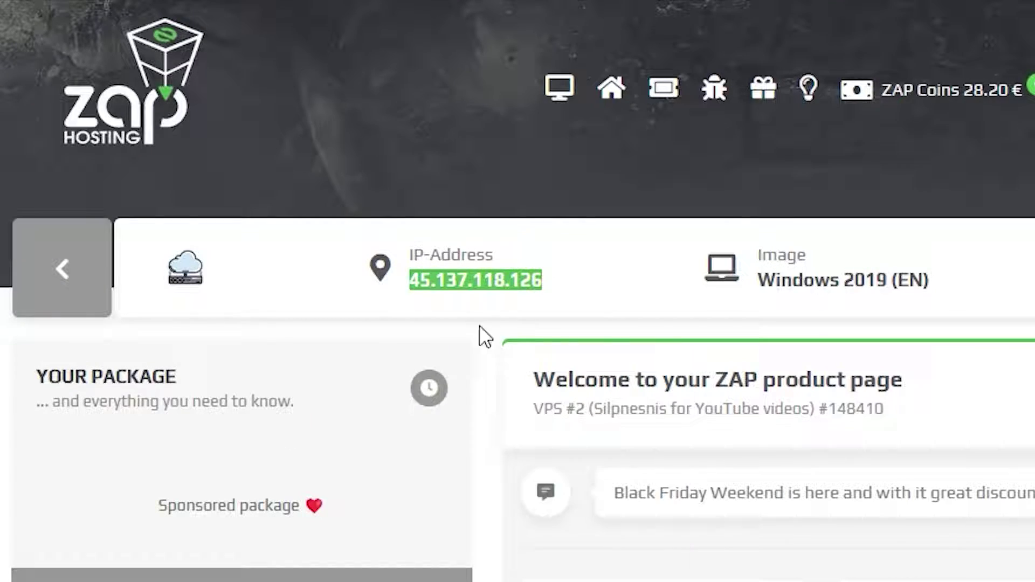
pyautogui.hotkey('ctrl', 'v')
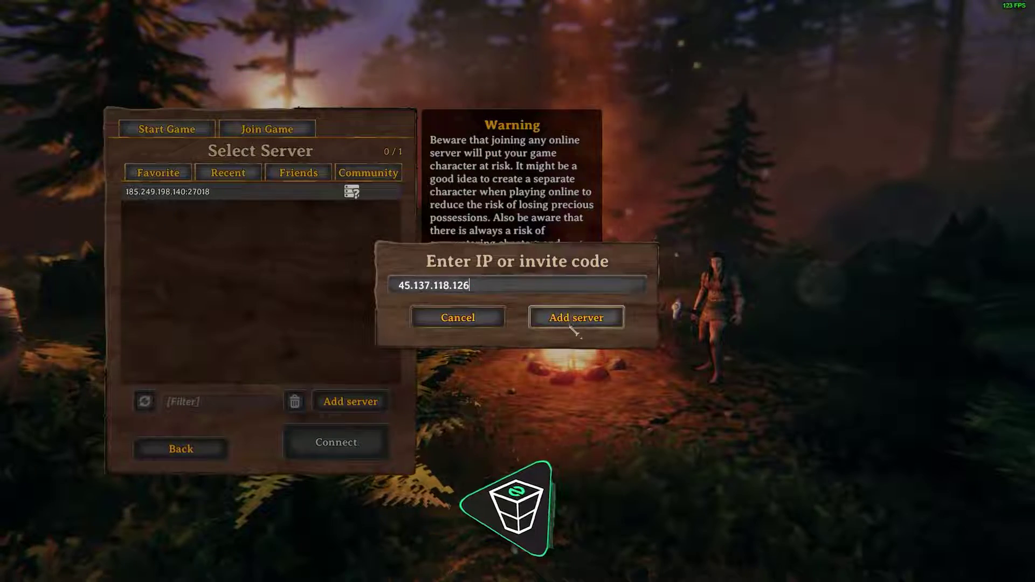
pyautogui.click(571, 323)
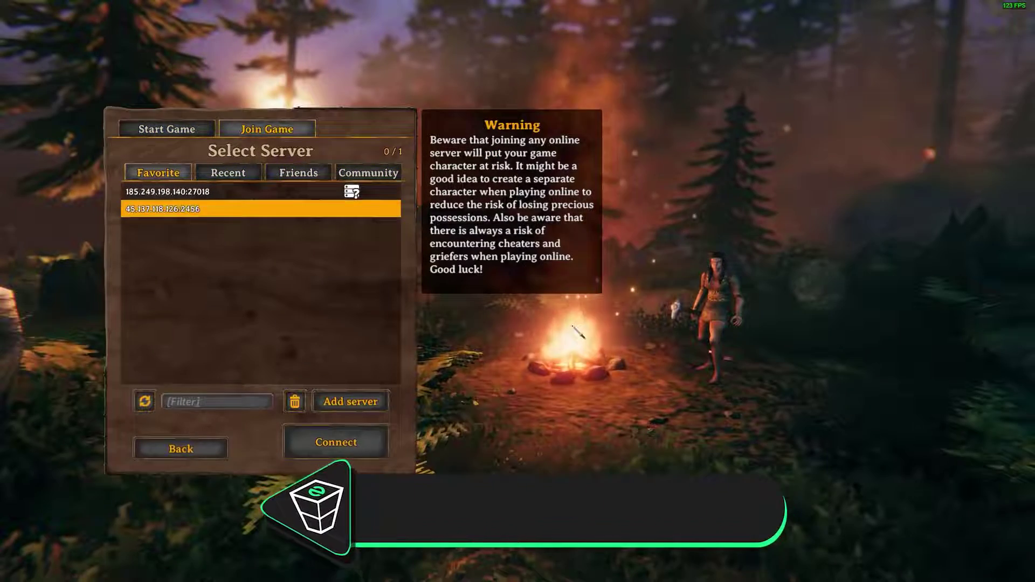
# Connect to the ZAP Test server and sprint around the Meadows spawn area.
pyautogui.click(337, 442)
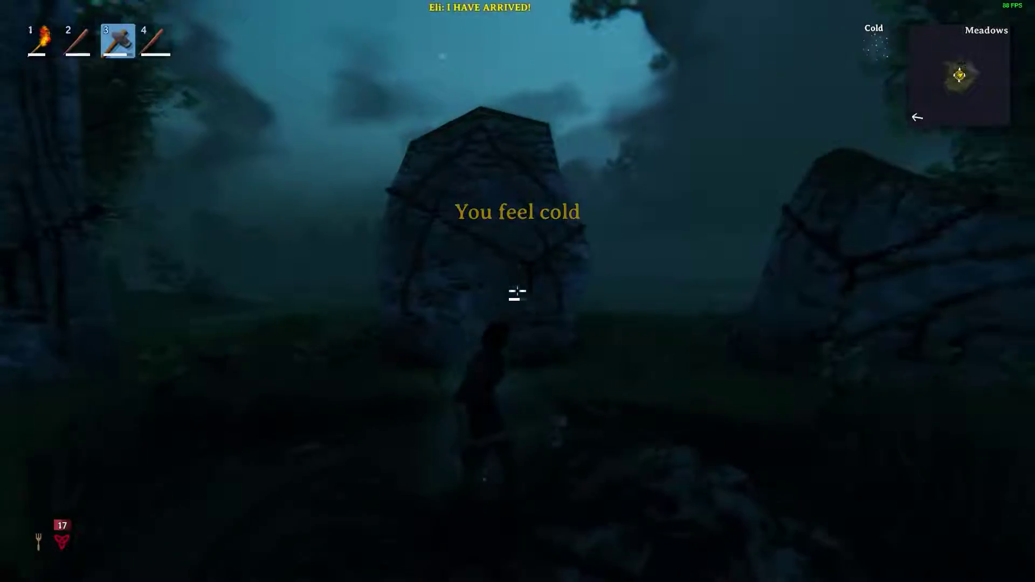
pyautogui.hotkey('shift', 'w')
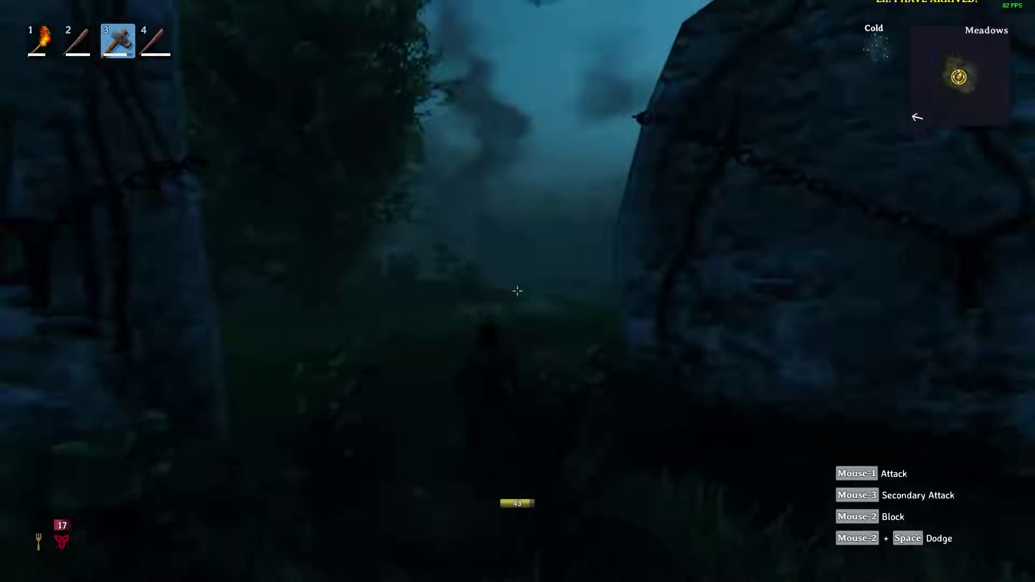
pyautogui.hotkey('shift', 'w')
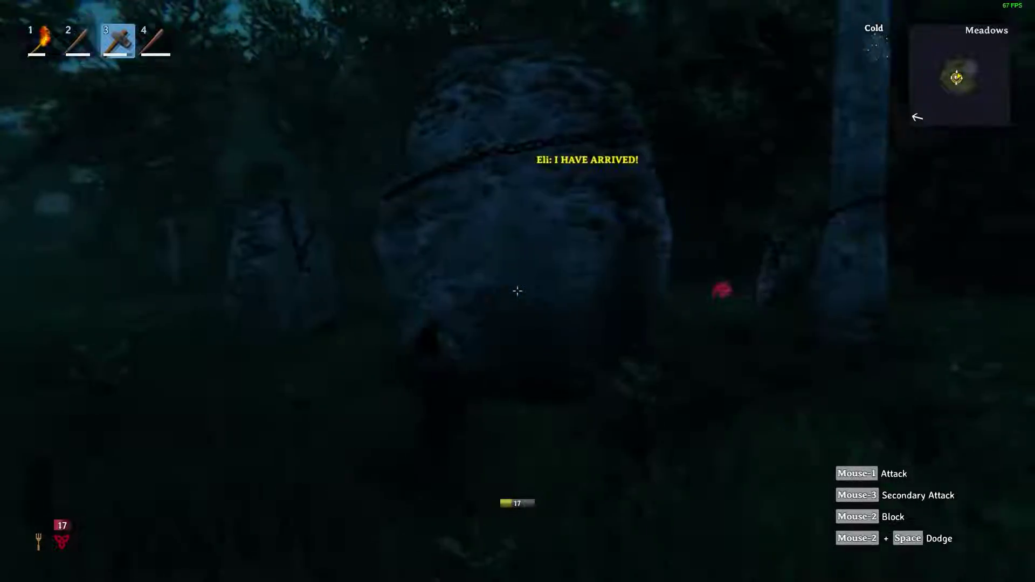
pyautogui.hotkey('shift', 'w')
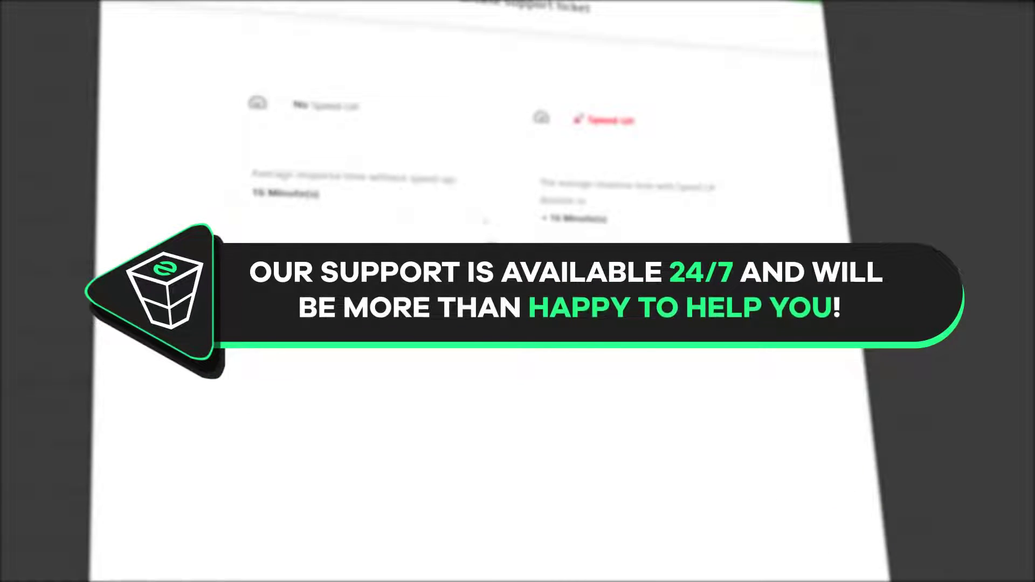
# Choose No Speed Up on the new support ticket and show the ticket category list.
pyautogui.click(337, 125)
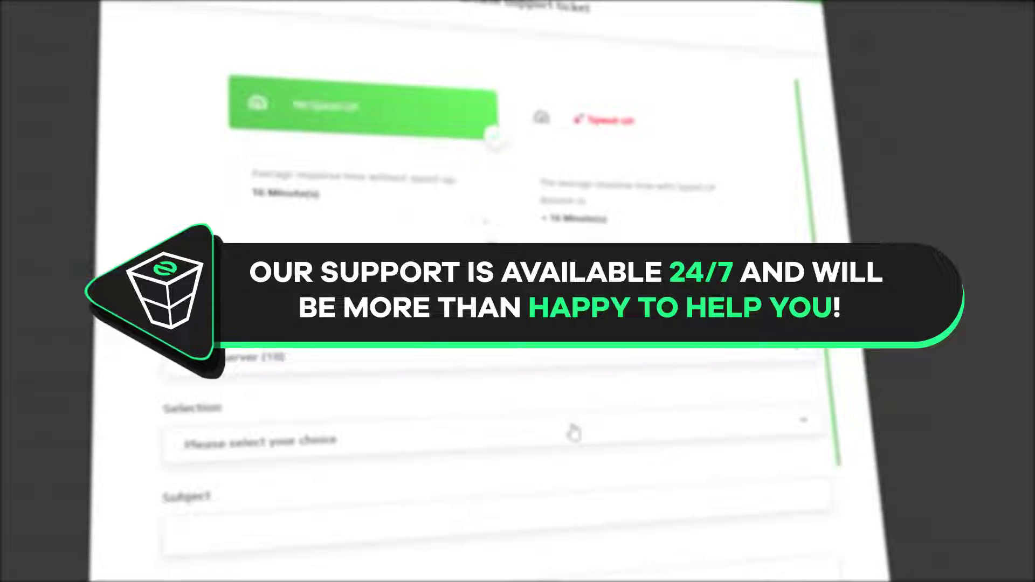
pyautogui.click(237, 441)
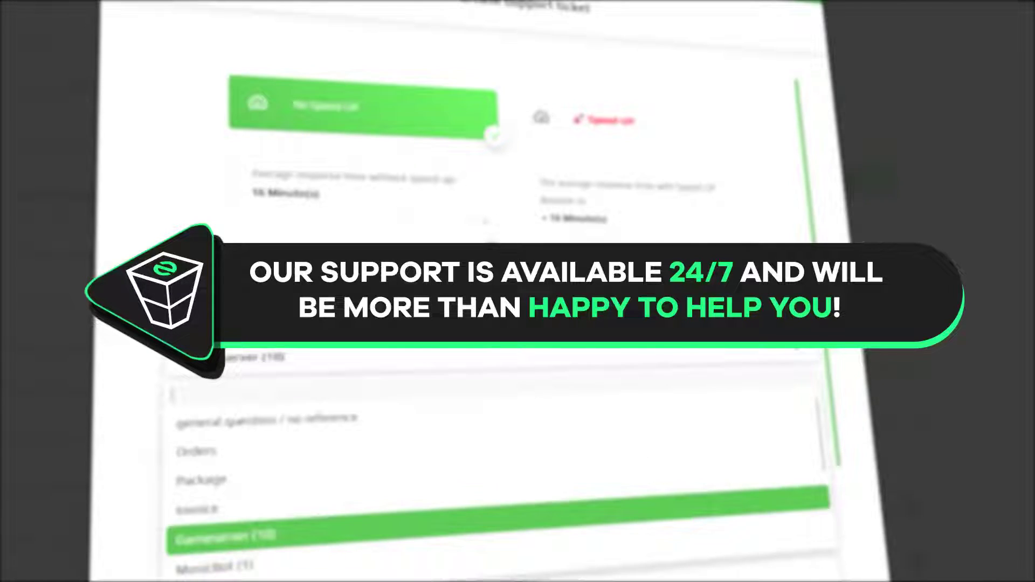
pyautogui.scroll(-2, 232, 407)
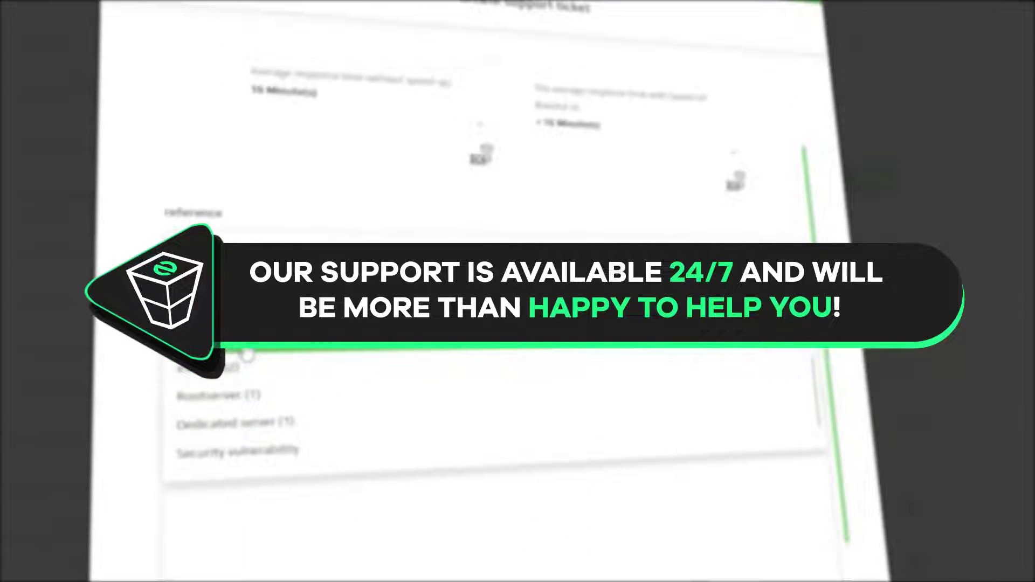